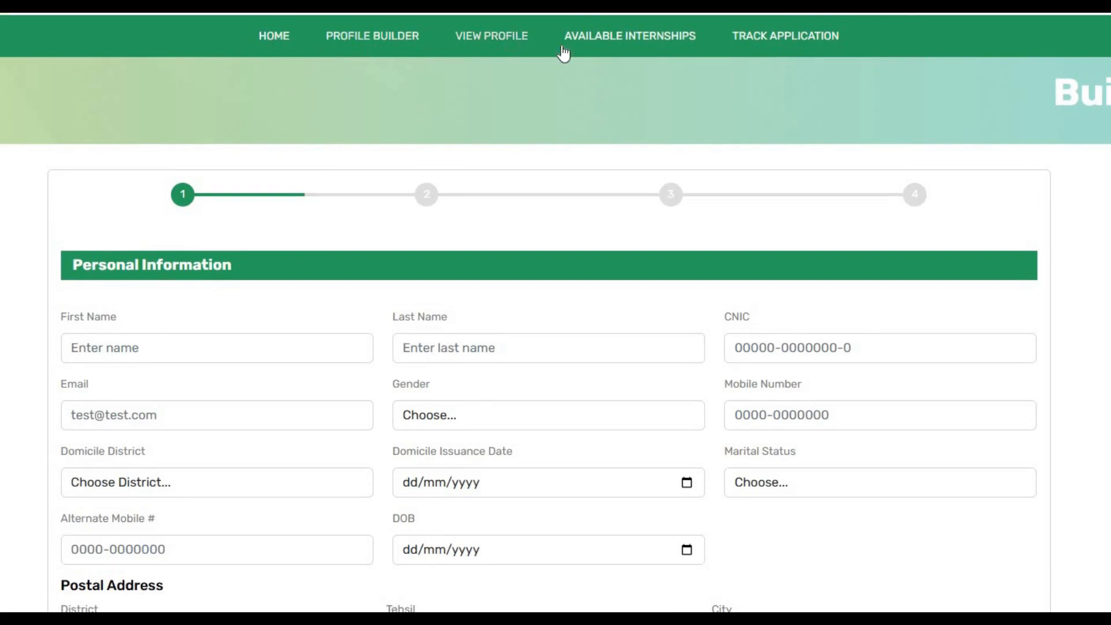
# Examine the required personal information fields, including the gender choices and the domicile district list
pyautogui.scroll(-2, 628, 126)
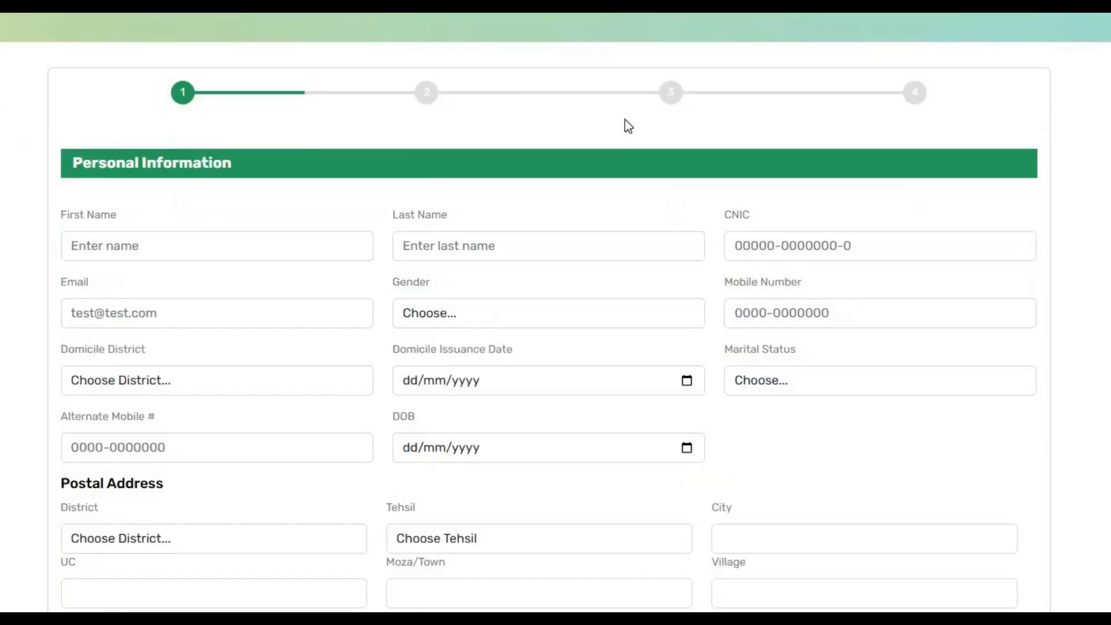
pyautogui.scroll(-1, 579, 127)
pyautogui.scroll(-3, 236, 137)
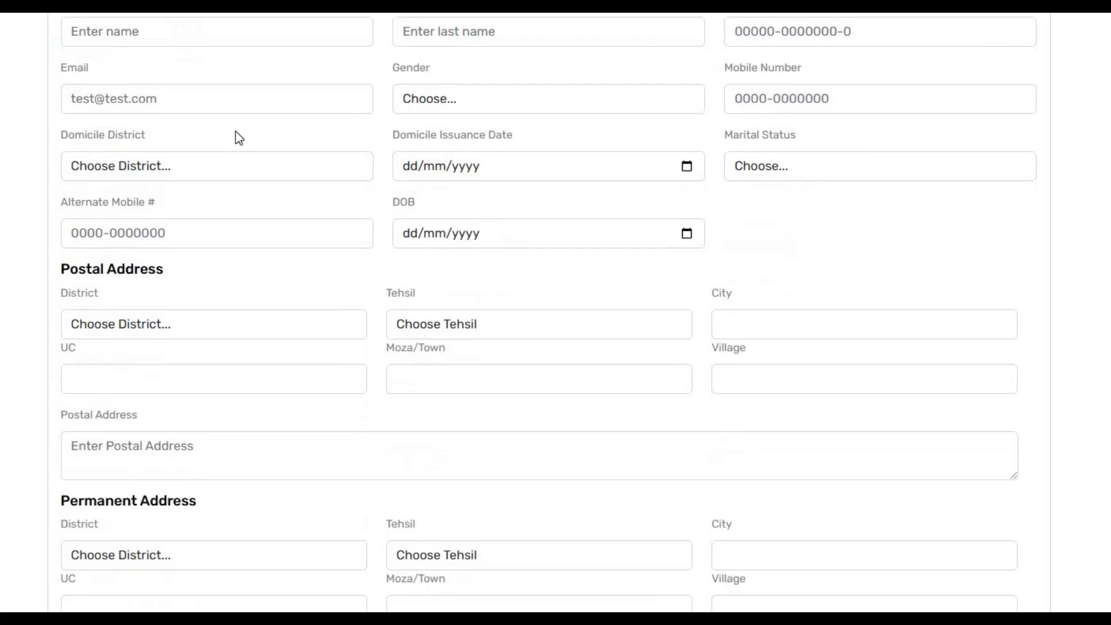
pyautogui.scroll(1, 111, 122)
pyautogui.click(111, 122)
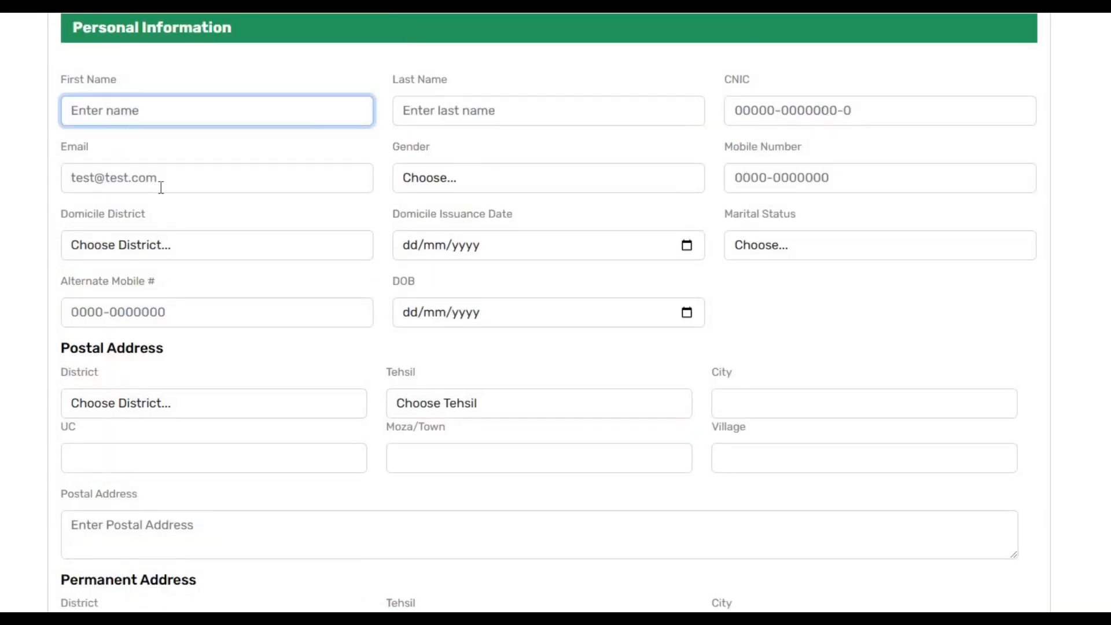
pyautogui.click(416, 184)
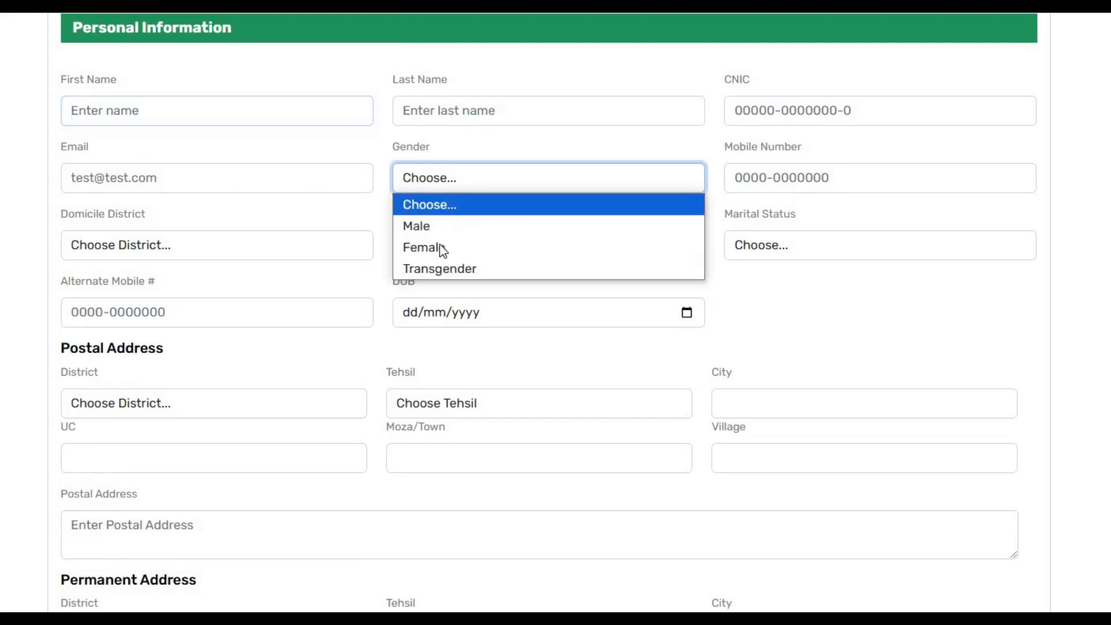
pyautogui.click(496, 147)
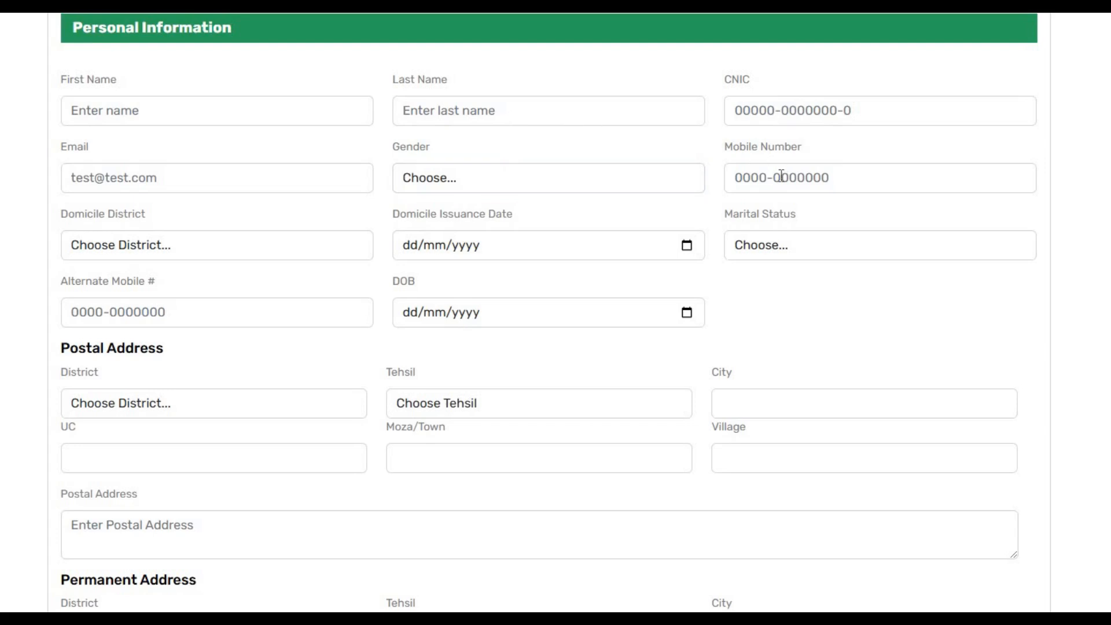
pyautogui.click(129, 256)
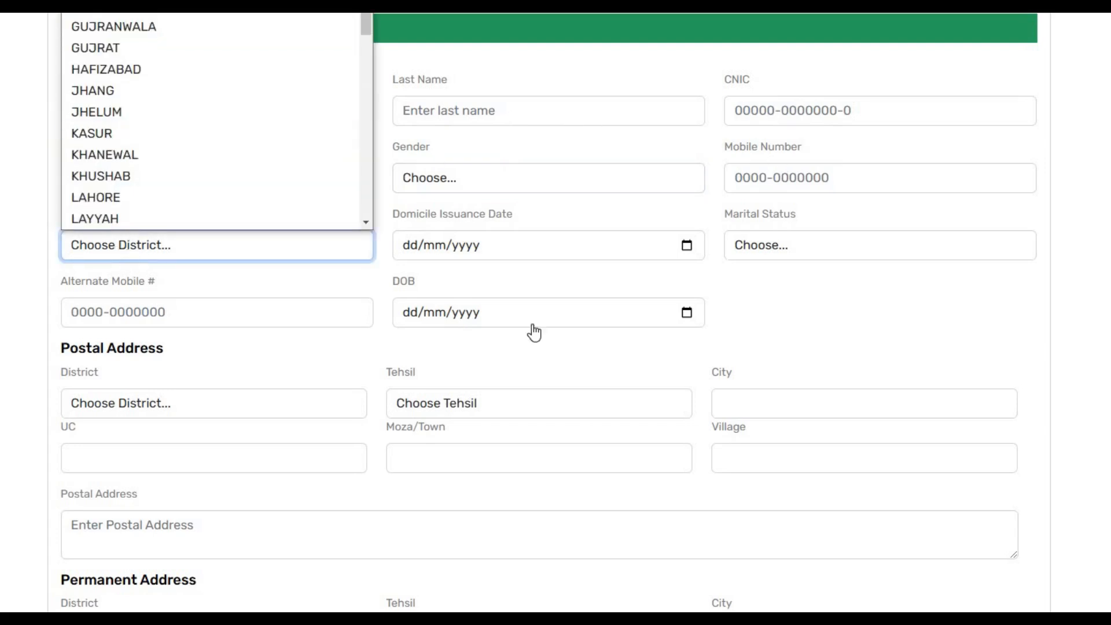
pyautogui.click(792, 319)
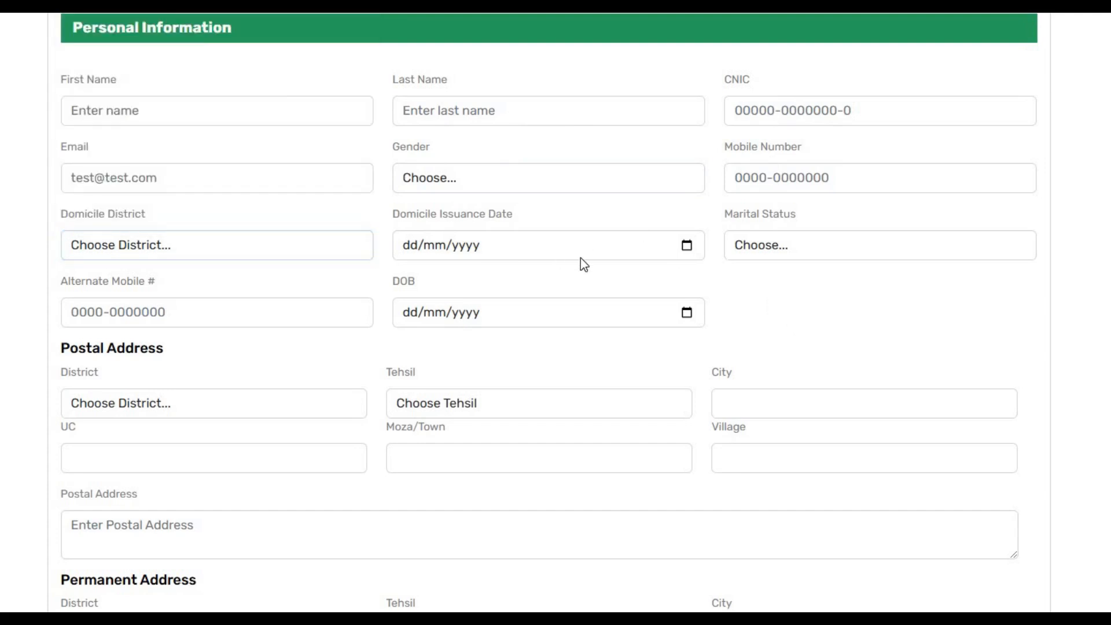
# Examine how the domicile issuance date, marital status and date of birth are chosen in the personal information section
pyautogui.click(687, 245)
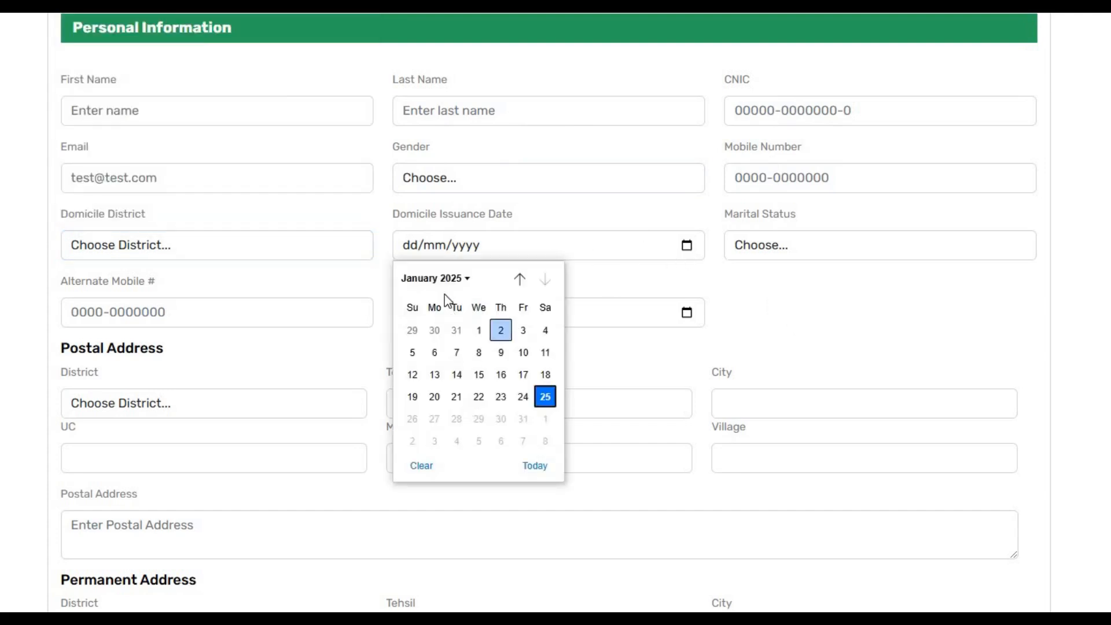
pyautogui.click(460, 279)
pyautogui.scroll(1, 443, 335)
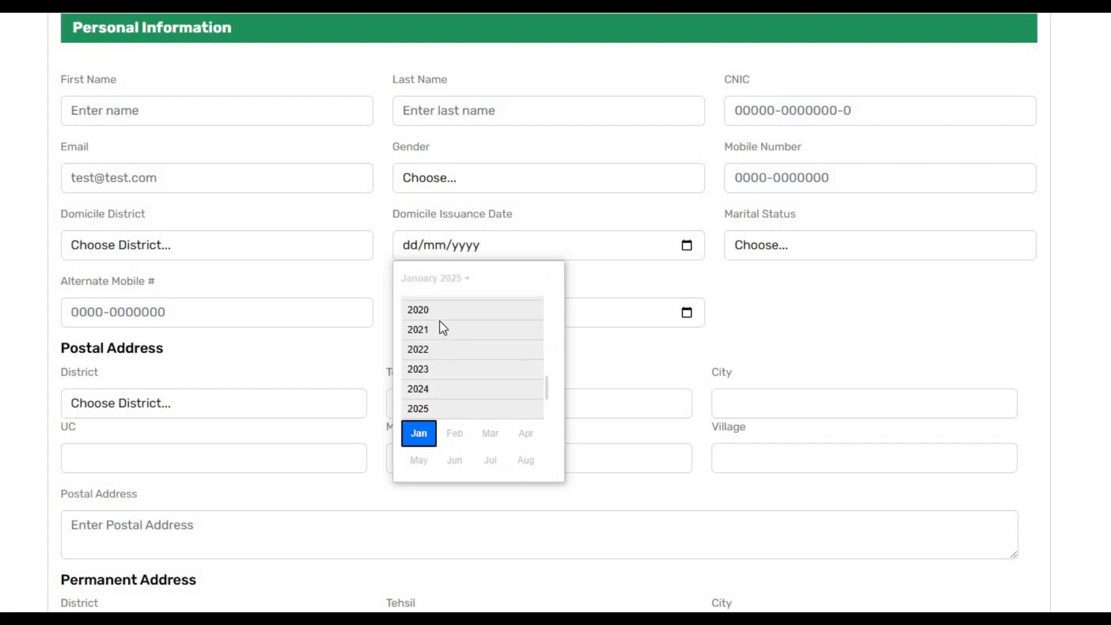
pyautogui.click(447, 311)
pyautogui.click(797, 308)
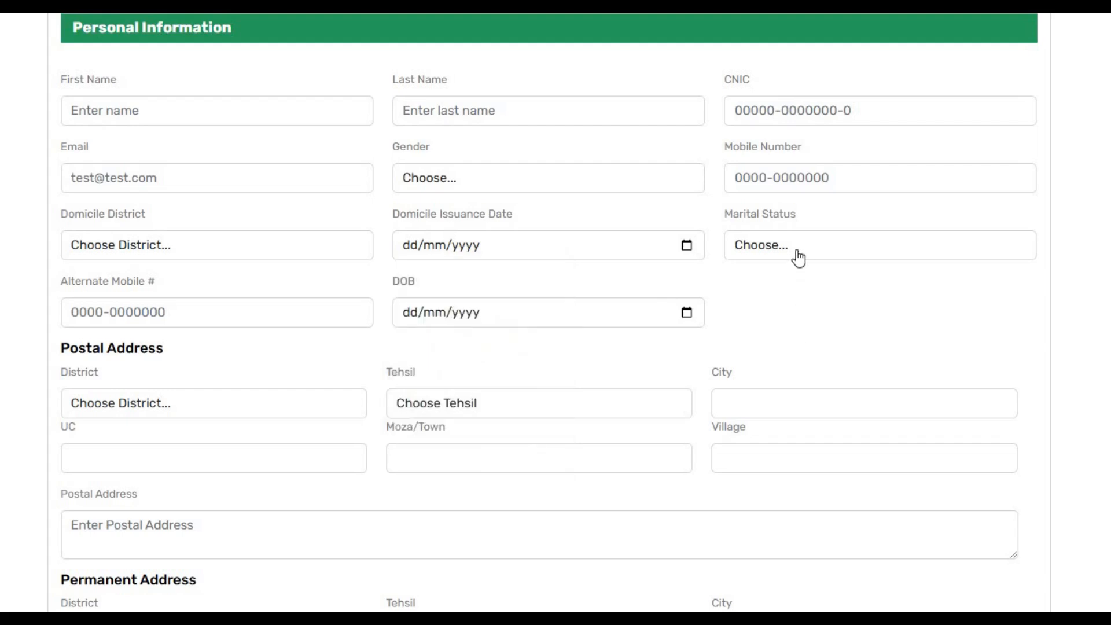
pyautogui.click(798, 252)
pyautogui.click(766, 393)
pyautogui.click(598, 264)
pyautogui.click(686, 313)
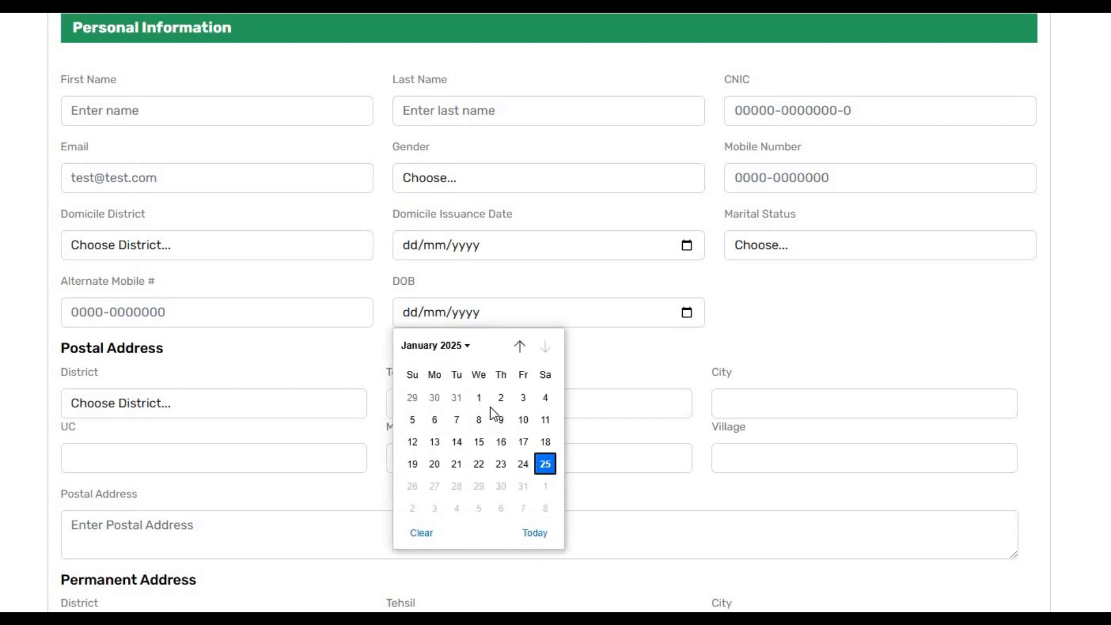
pyautogui.click(766, 332)
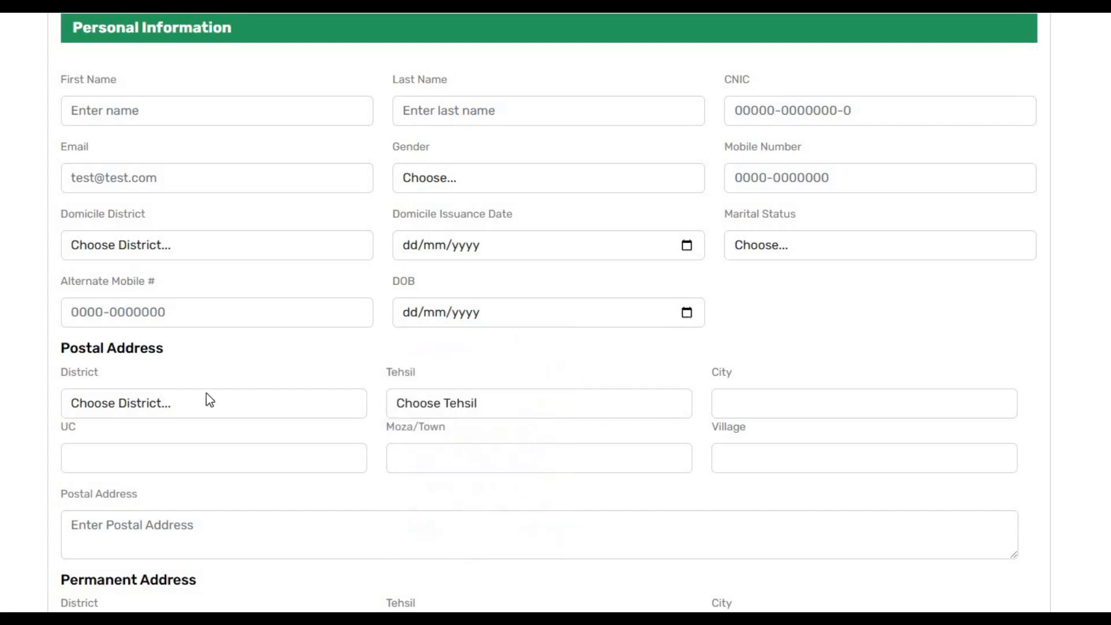
# Examine the postal address section, from the district list through the city, UC, town and village fields to the full address box
pyautogui.click(208, 395)
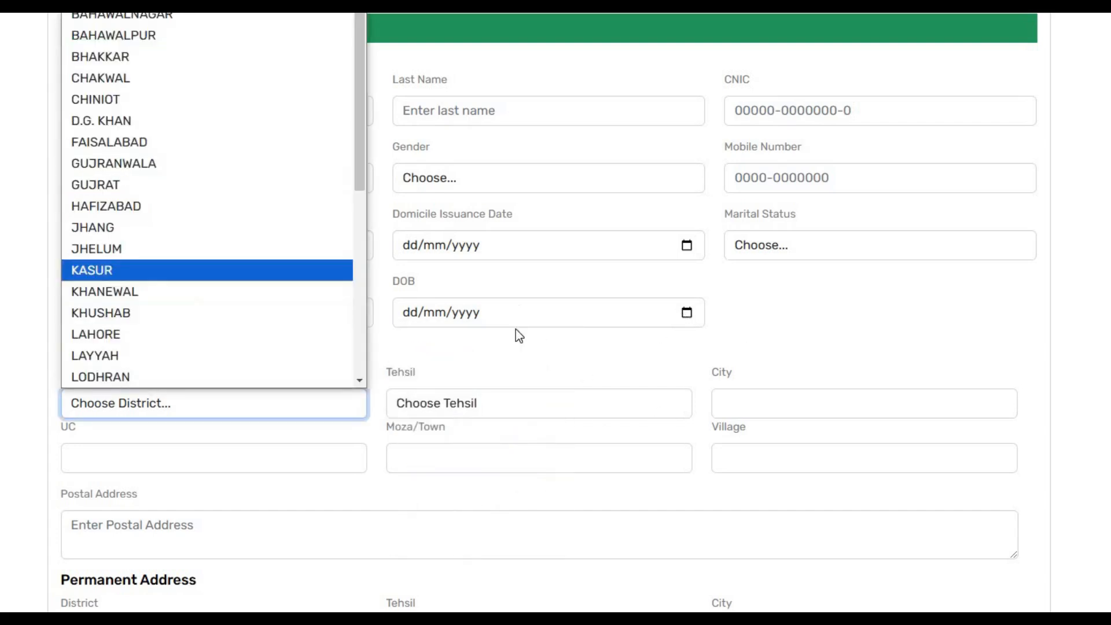
pyautogui.click(804, 351)
pyautogui.scroll(-1, 741, 396)
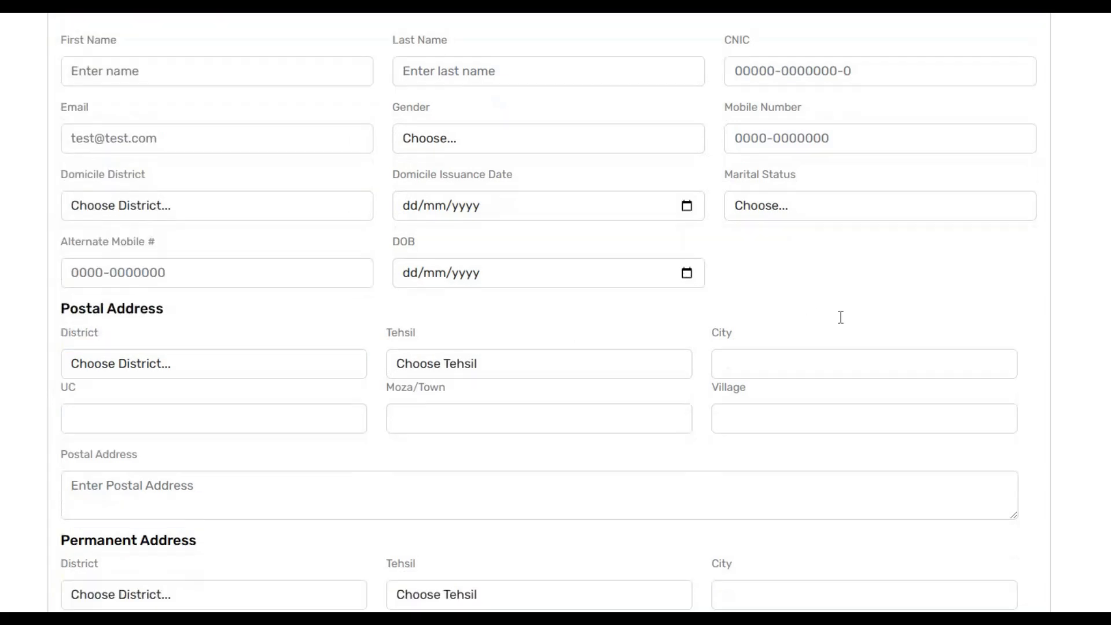
pyautogui.click(817, 331)
pyautogui.write('fgff')
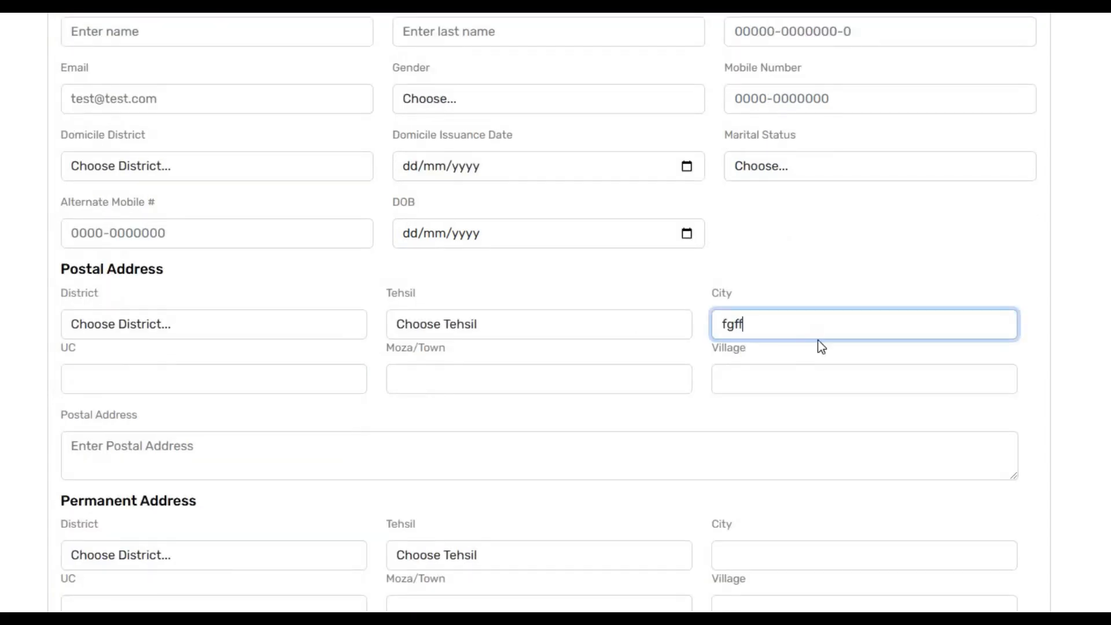
pyautogui.press('BackSpace')
pyautogui.press('BackSpace')
pyautogui.click(108, 377)
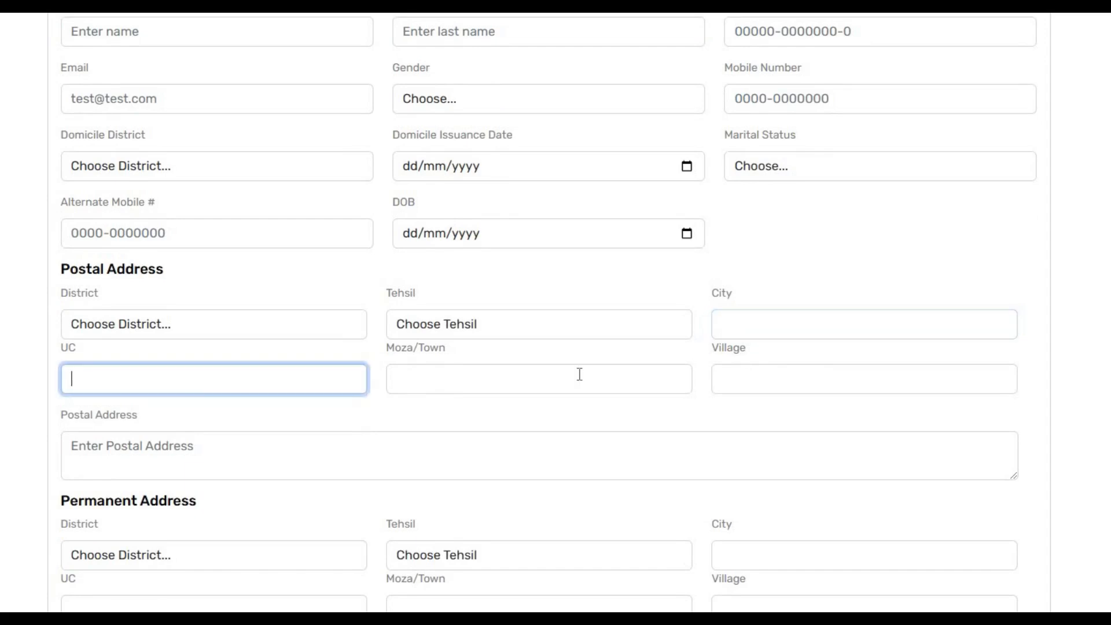
pyautogui.click(565, 377)
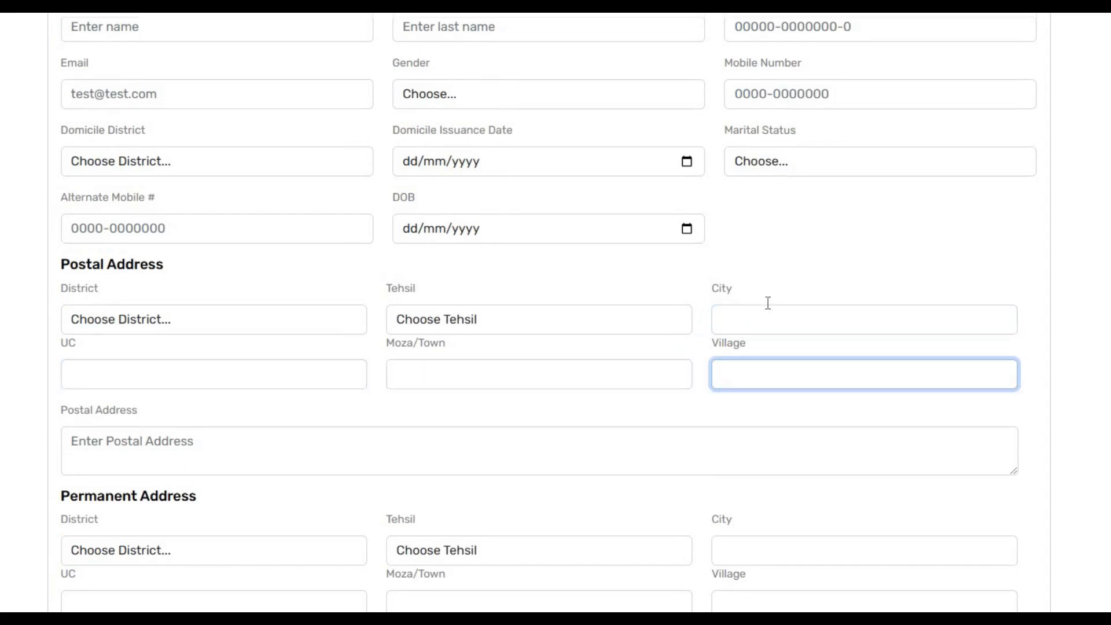
pyautogui.scroll(-3, 268, 340)
pyautogui.click(363, 295)
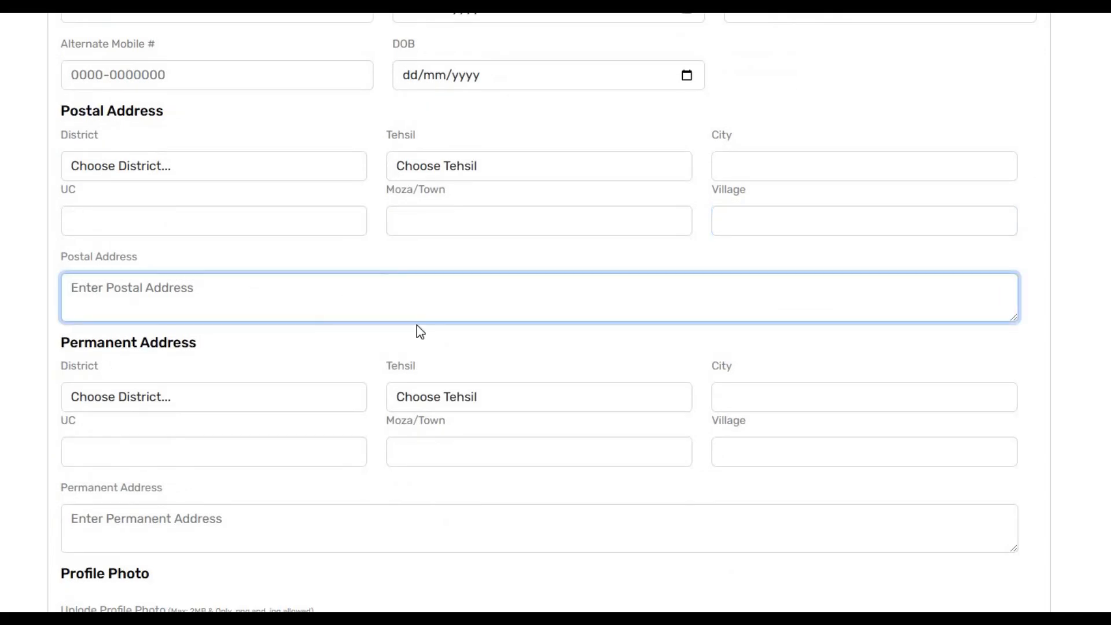
# Examine the permanent address section, including its district list and full address box
pyautogui.click(161, 399)
pyautogui.click(553, 335)
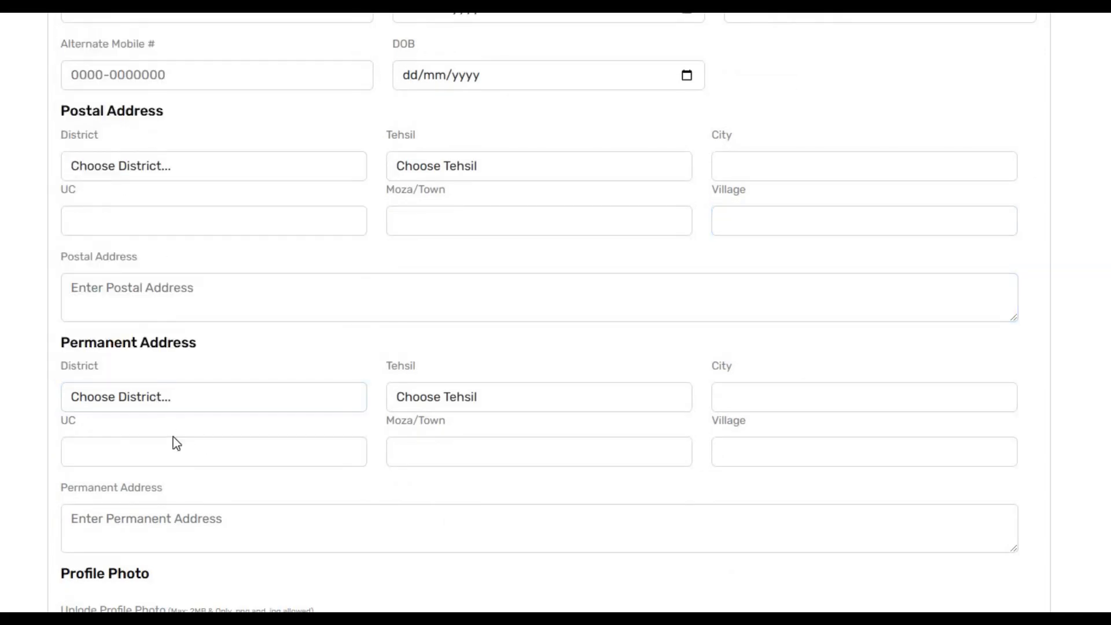
pyautogui.scroll(-2, 210, 424)
pyautogui.scroll(-4, 251, 302)
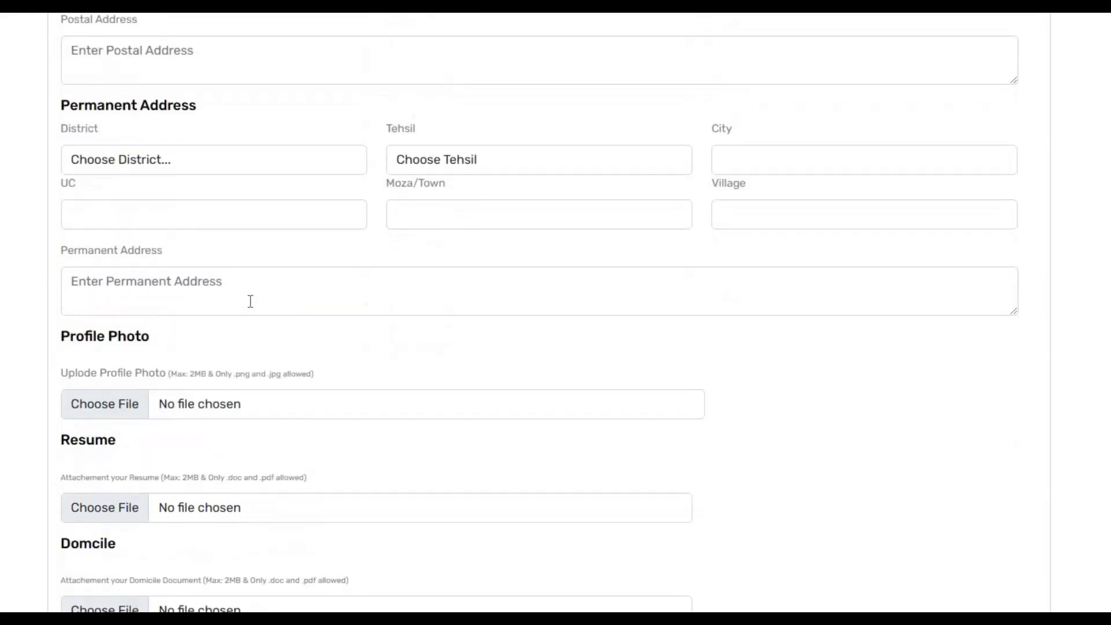
pyautogui.click(234, 292)
# Read the allowed file size and formats for the profile photo, resume and domicile uploads
pyautogui.click(314, 364)
pyautogui.moveTo(179, 370); pyautogui.dragTo(314, 375)
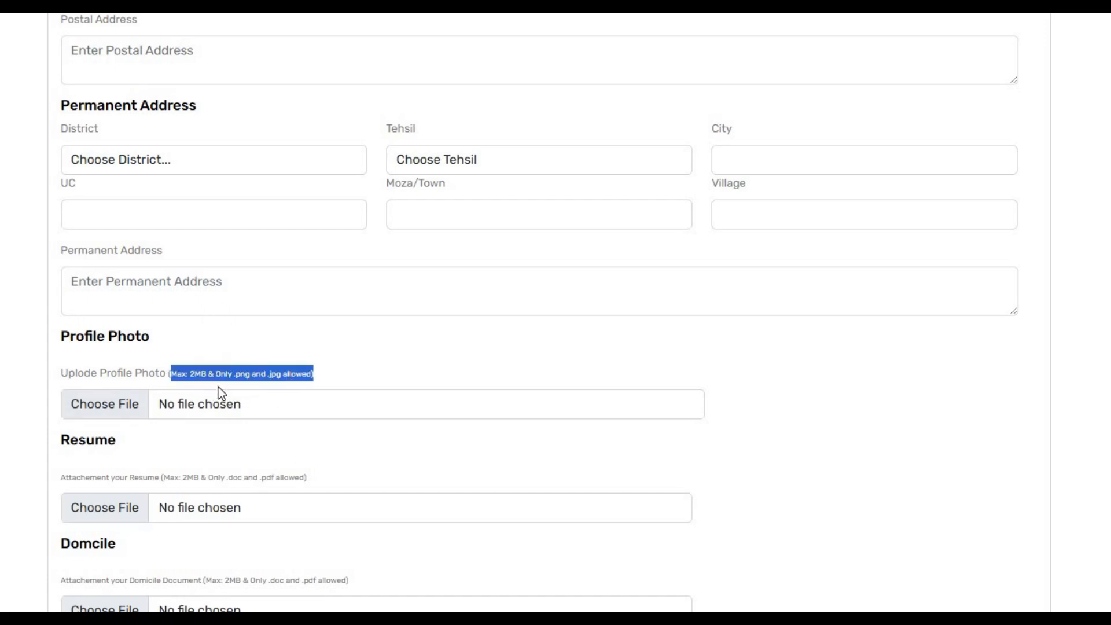
pyautogui.scroll(-3, 241, 415)
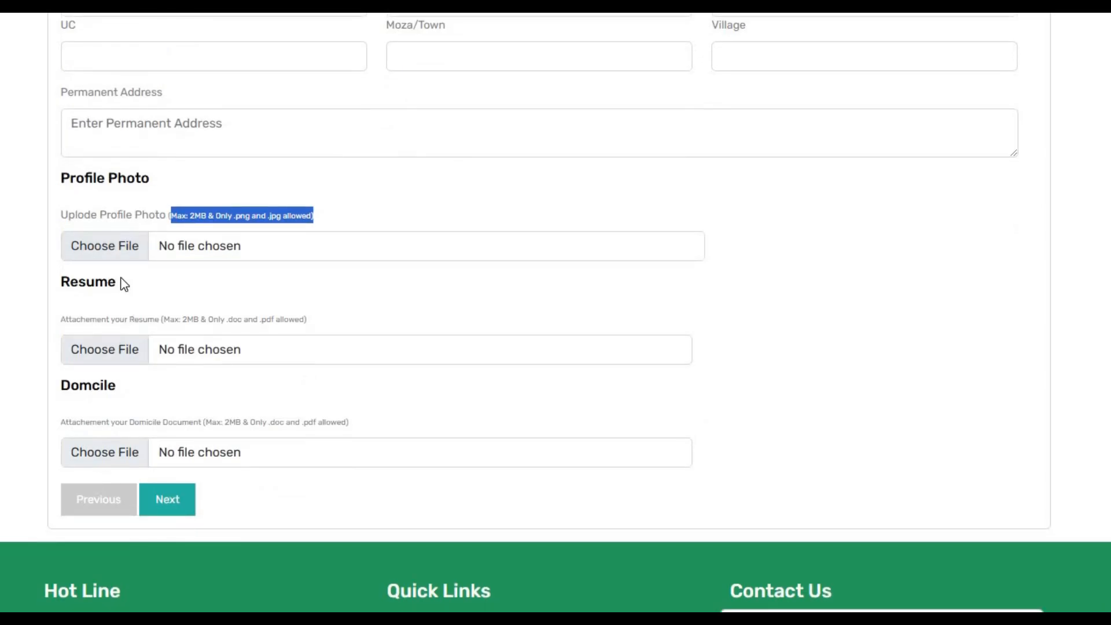
pyautogui.moveTo(124, 284); pyautogui.dragTo(27, 280)
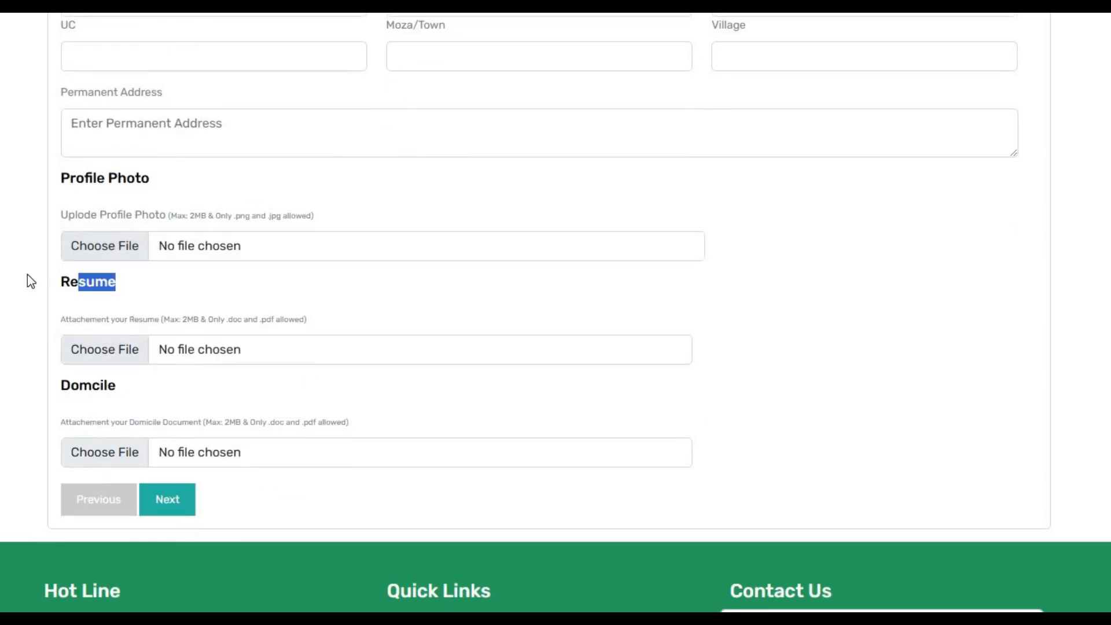
pyautogui.doubleClick(188, 319)
pyautogui.moveTo(228, 320); pyautogui.dragTo(276, 320)
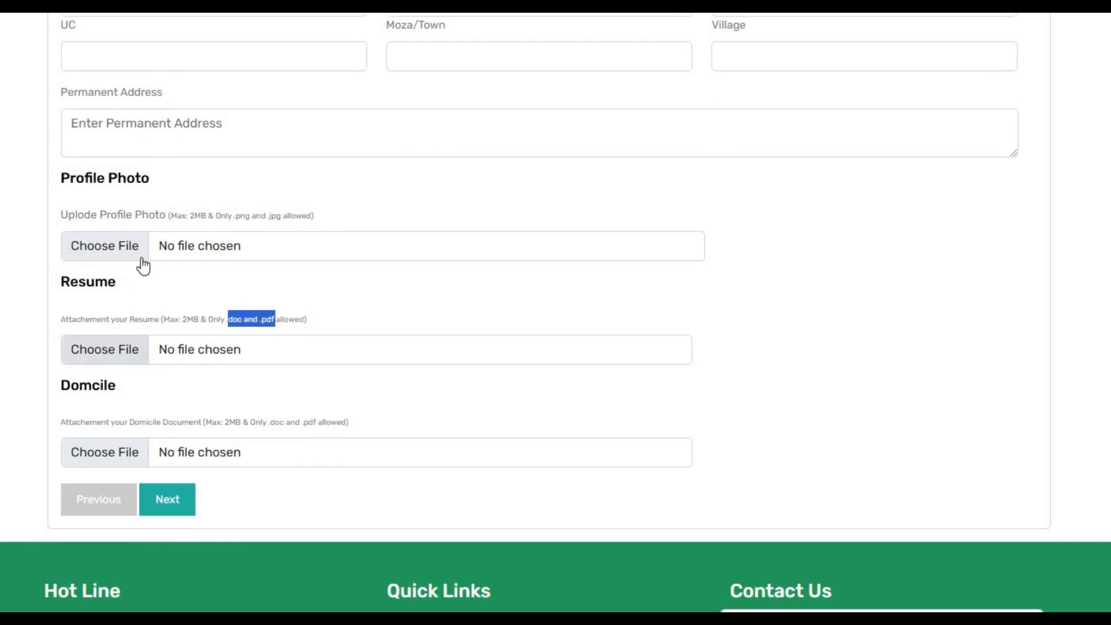
pyautogui.click(243, 392)
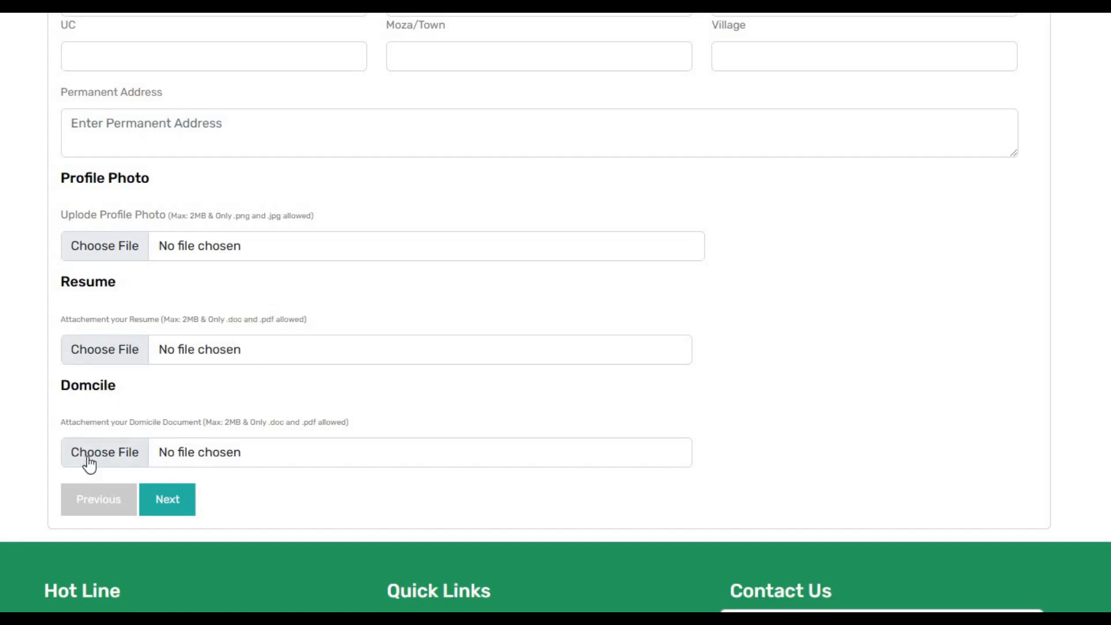
pyautogui.moveTo(224, 422); pyautogui.dragTo(294, 429)
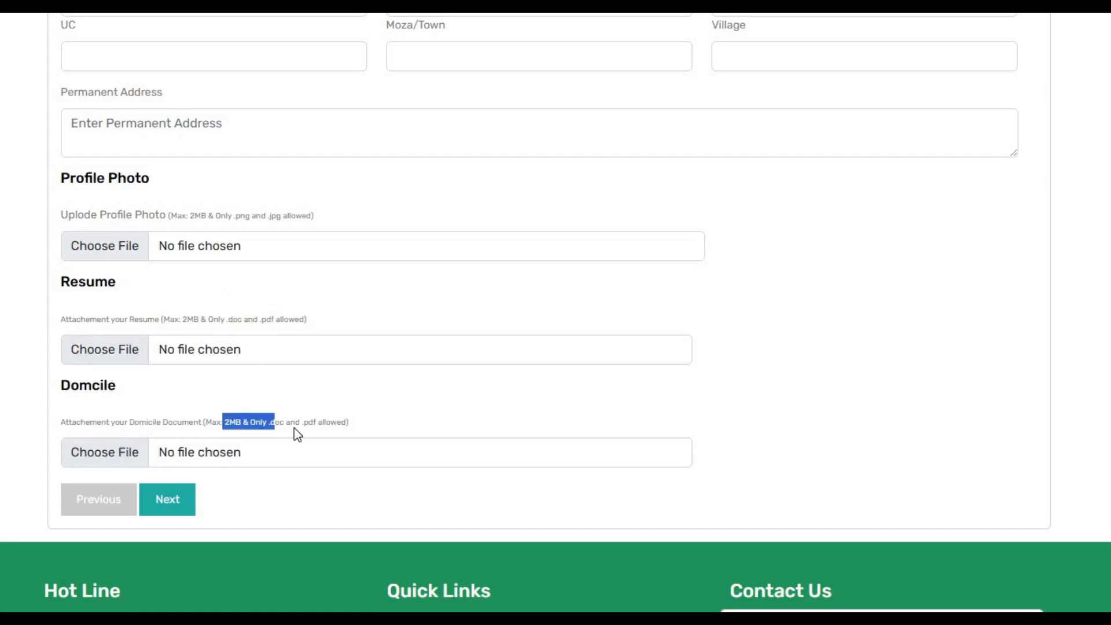
pyautogui.click(434, 390)
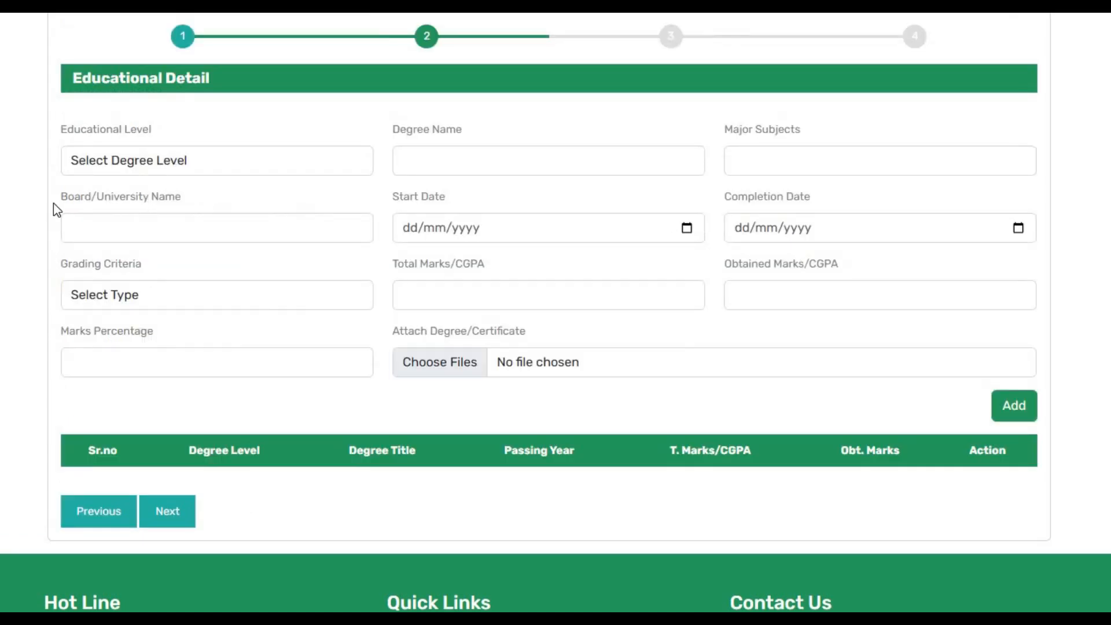
# Set the educational level to Matric/Secondary School Certificate and enter "matric" as the degree name
pyautogui.scroll(-2, 141, 180)
pyautogui.scroll(1, 155, 220)
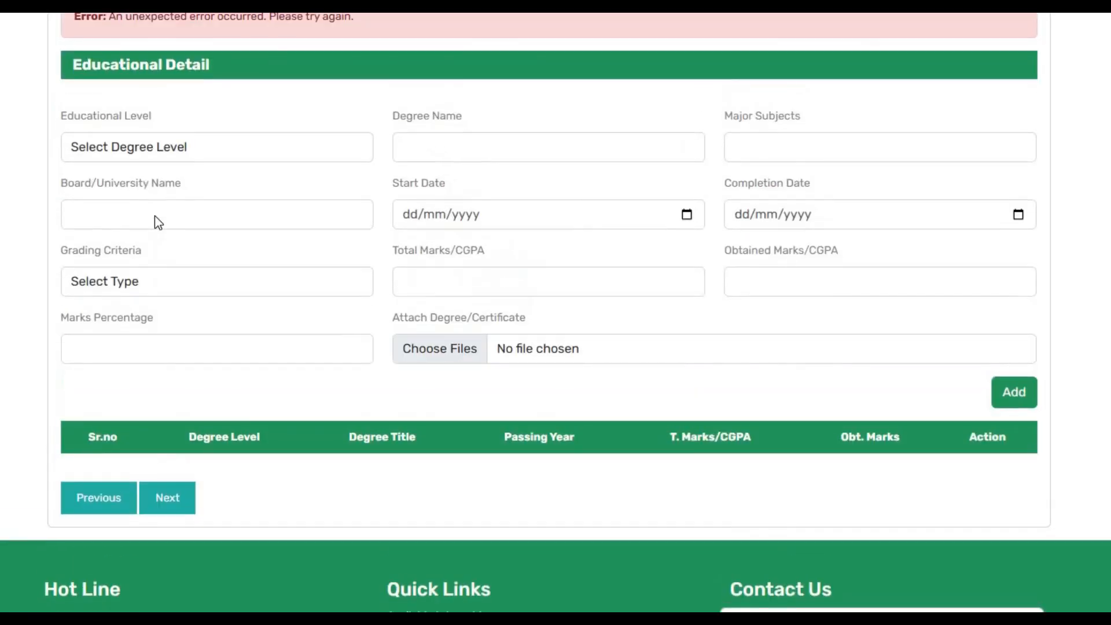
pyautogui.click(191, 153)
pyautogui.click(228, 200)
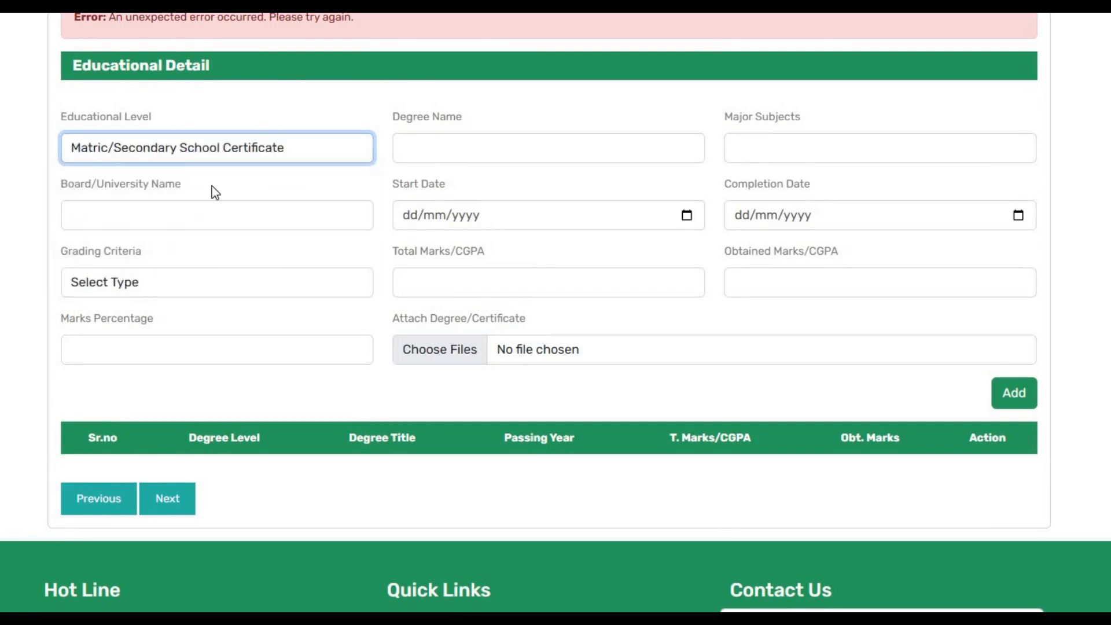
pyautogui.click(494, 147)
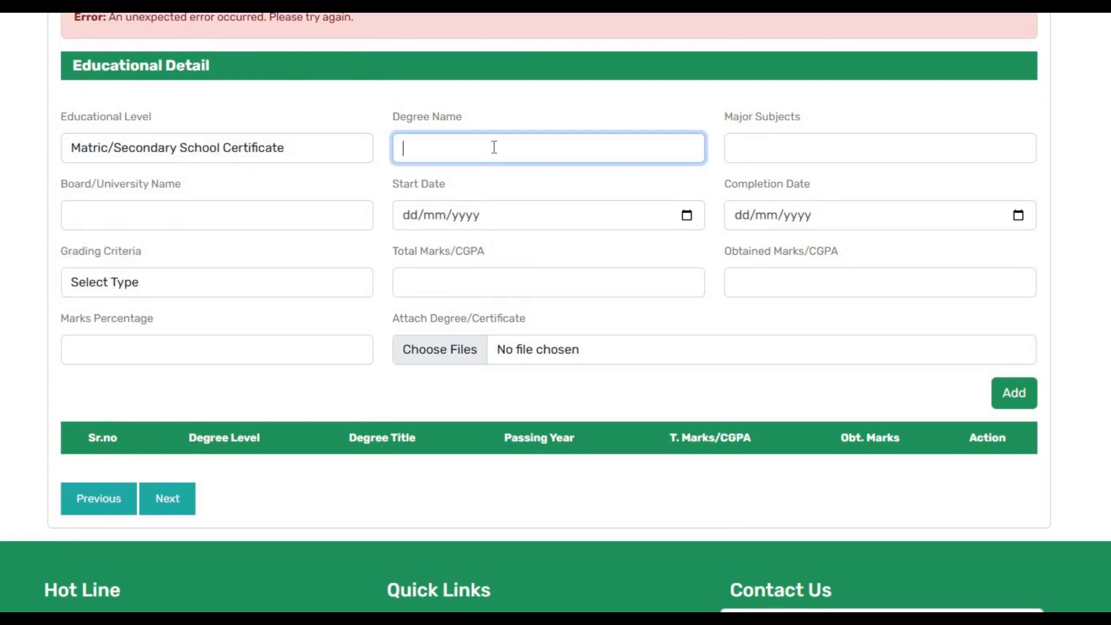
pyautogui.write('ma')
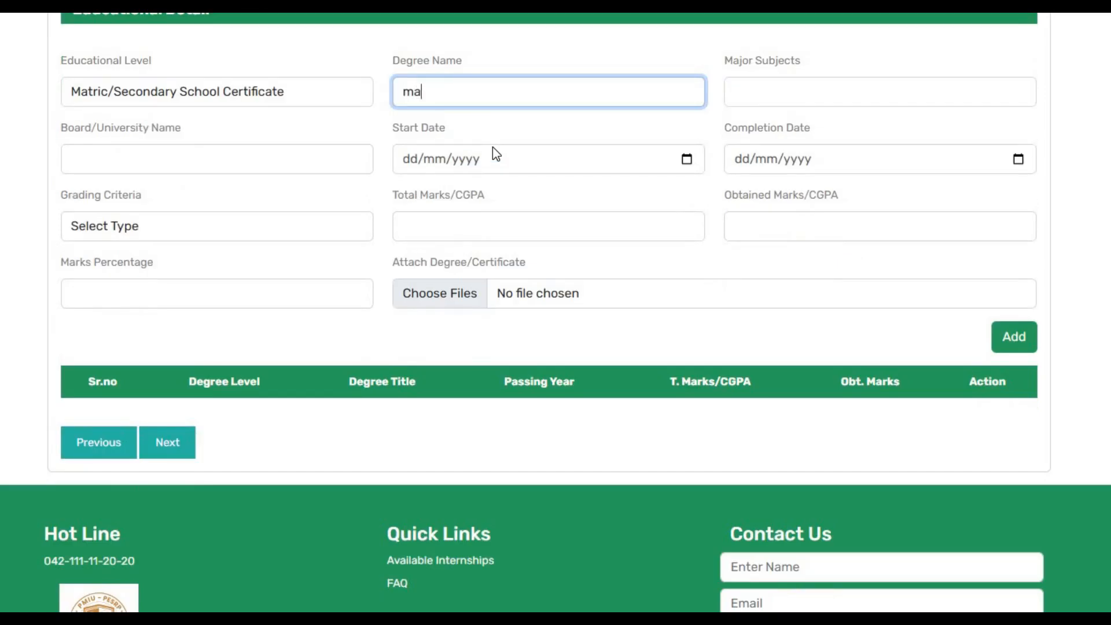
pyautogui.write('t')
pyautogui.press('BackSpace')
pyautogui.write('tric')
# Enter "arts" as the major subjects and "bise" as the board or university name
pyautogui.click(793, 87)
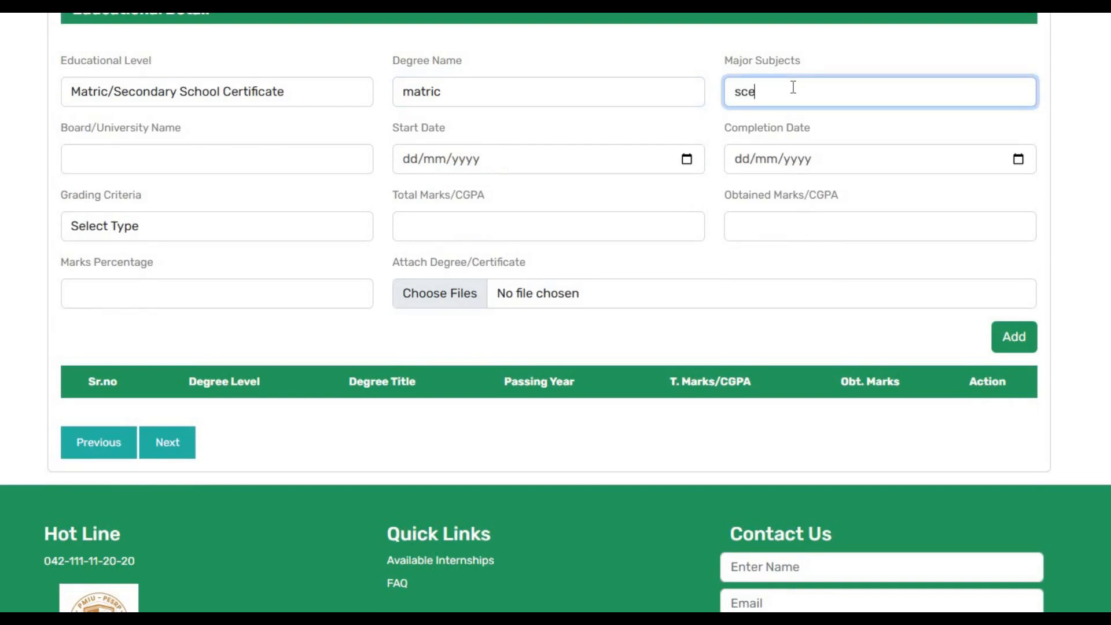
pyautogui.write('arts')
pyautogui.click(105, 158)
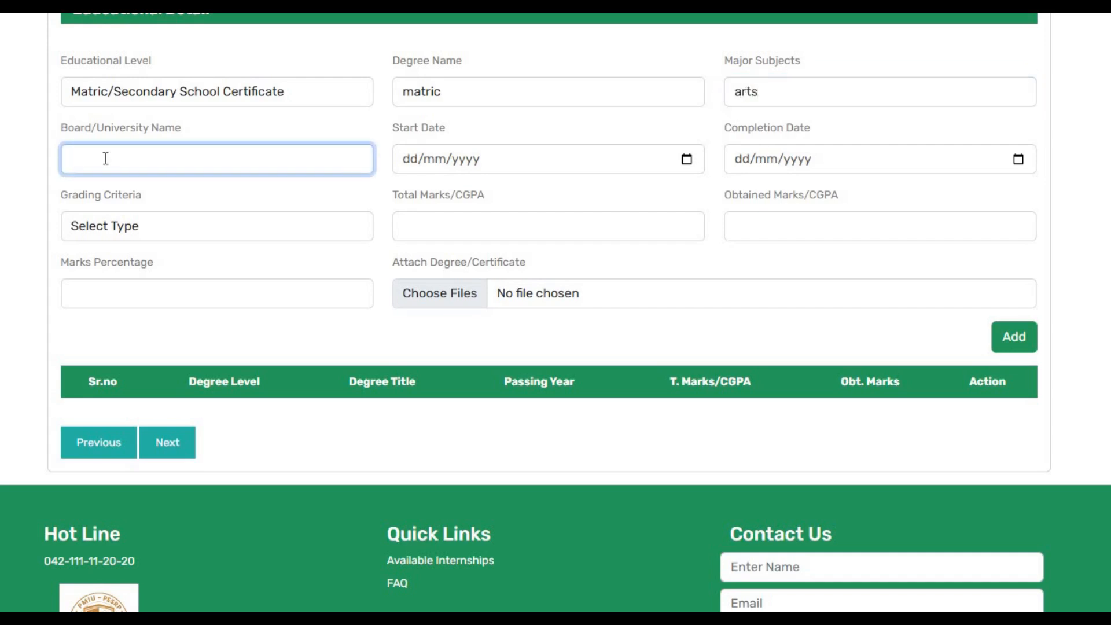
pyautogui.write('bise')
# Set the completion date of the matric entry to 10/06/2014
pyautogui.click(831, 170)
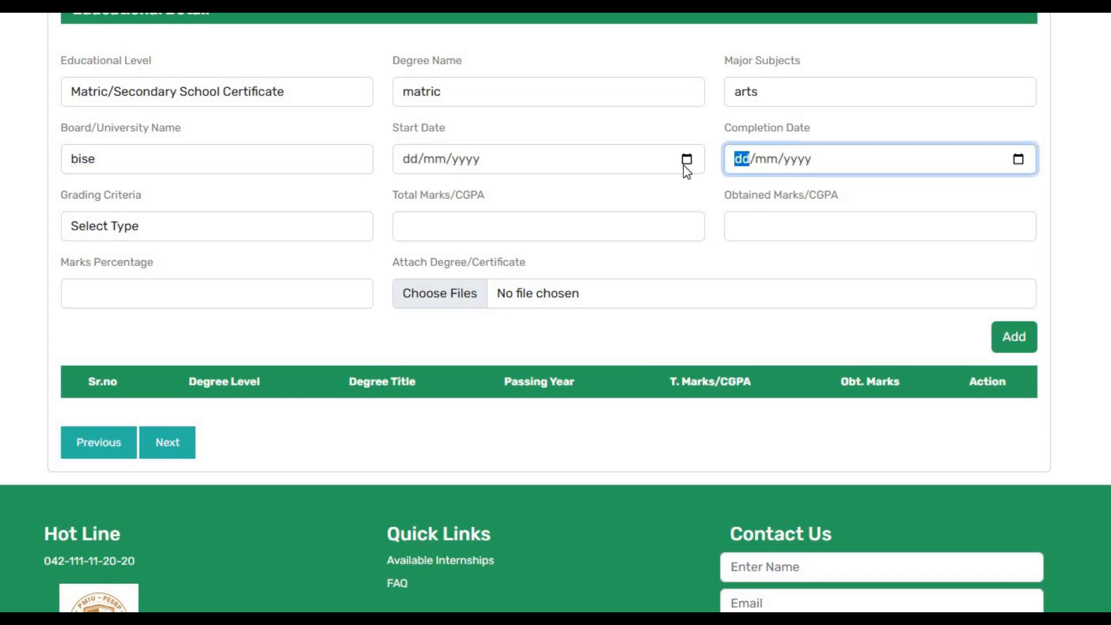
pyautogui.click(1020, 159)
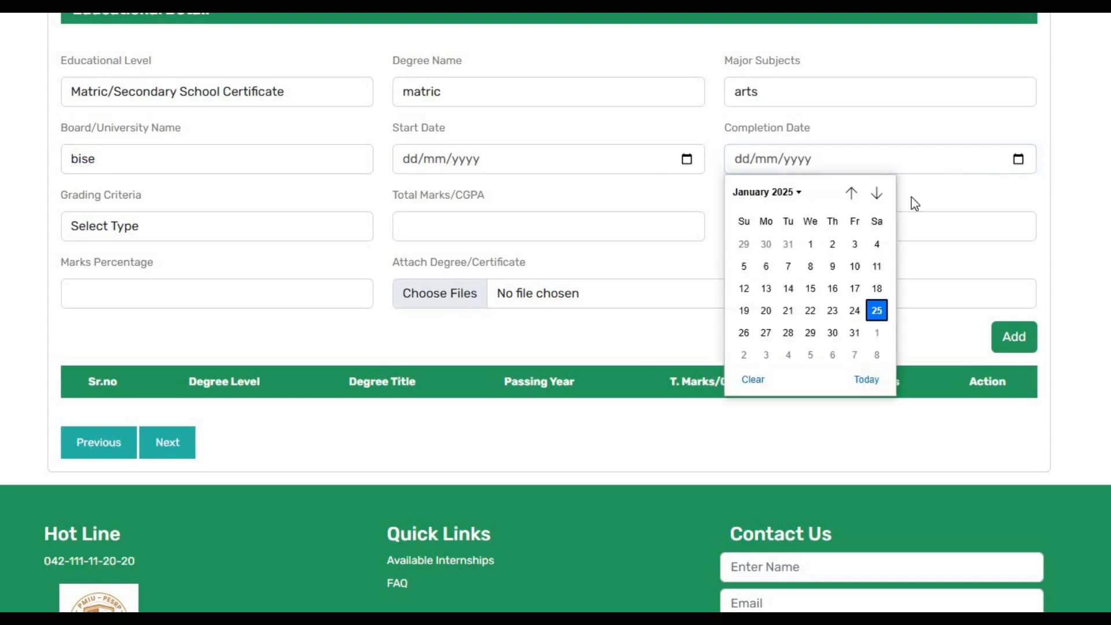
pyautogui.click(803, 191)
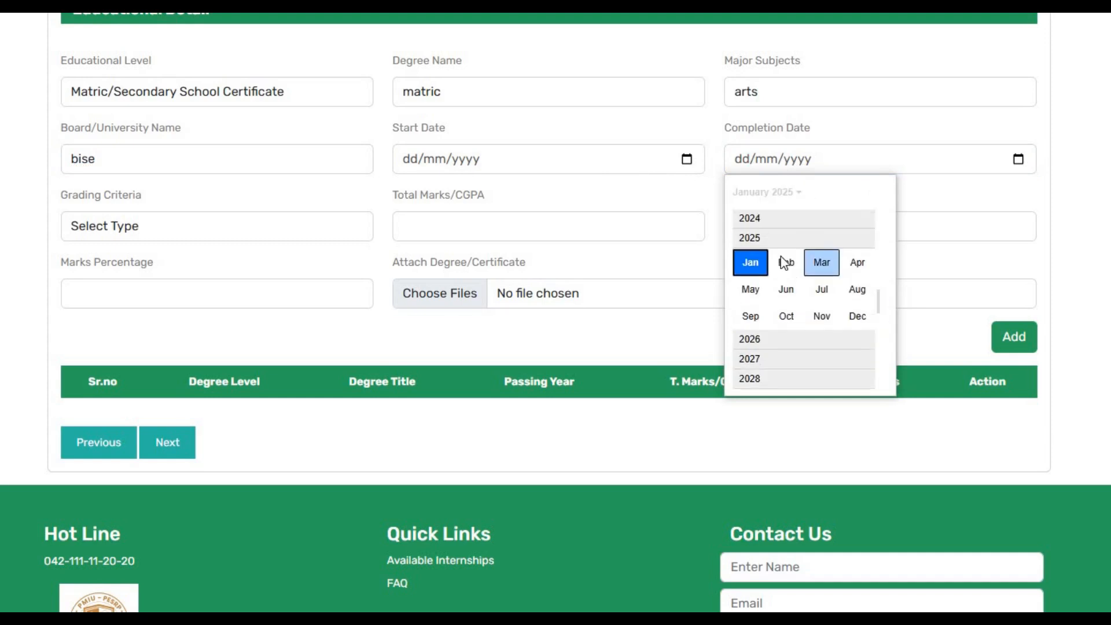
pyautogui.scroll(4, 766, 247)
pyautogui.scroll(3, 770, 242)
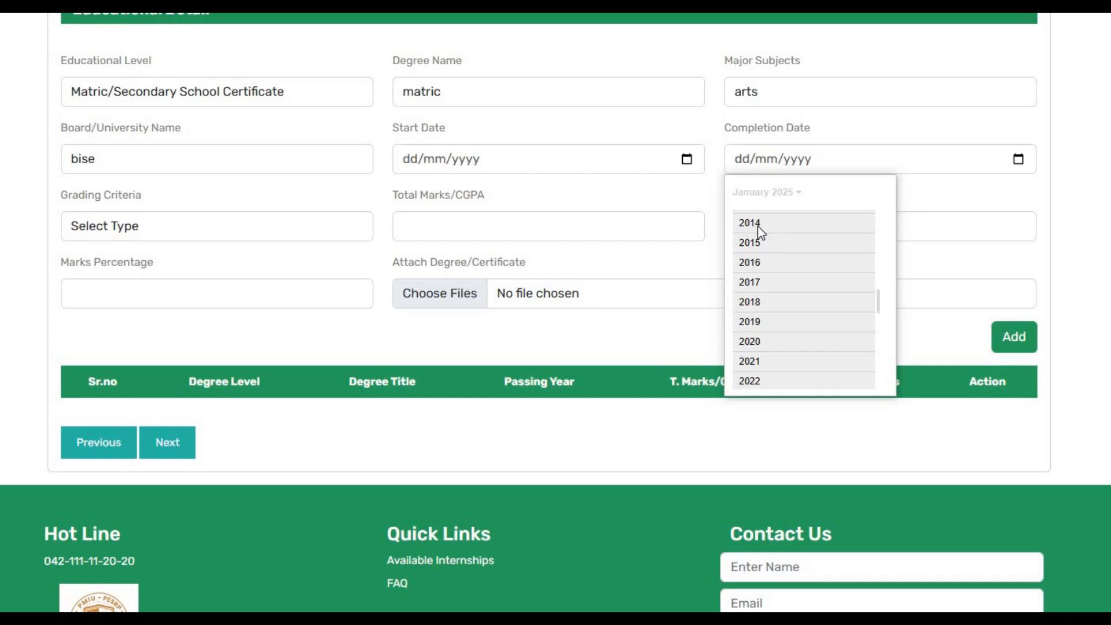
pyautogui.click(768, 220)
pyautogui.click(783, 272)
pyautogui.click(787, 268)
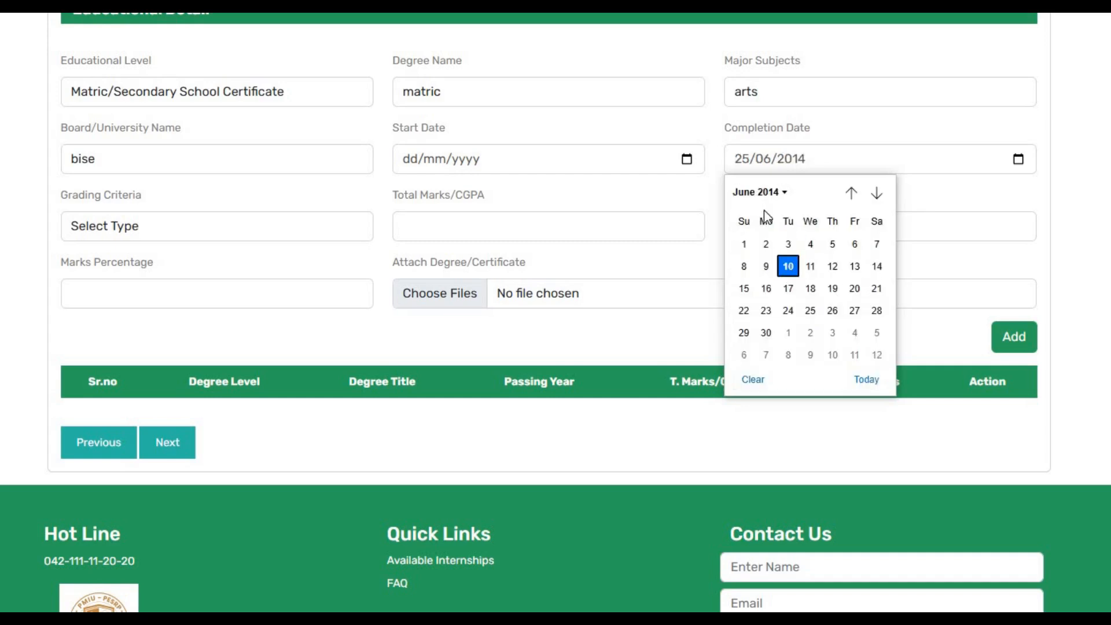
# Set the start date of the matric entry to 11/06/2012
pyautogui.click(686, 164)
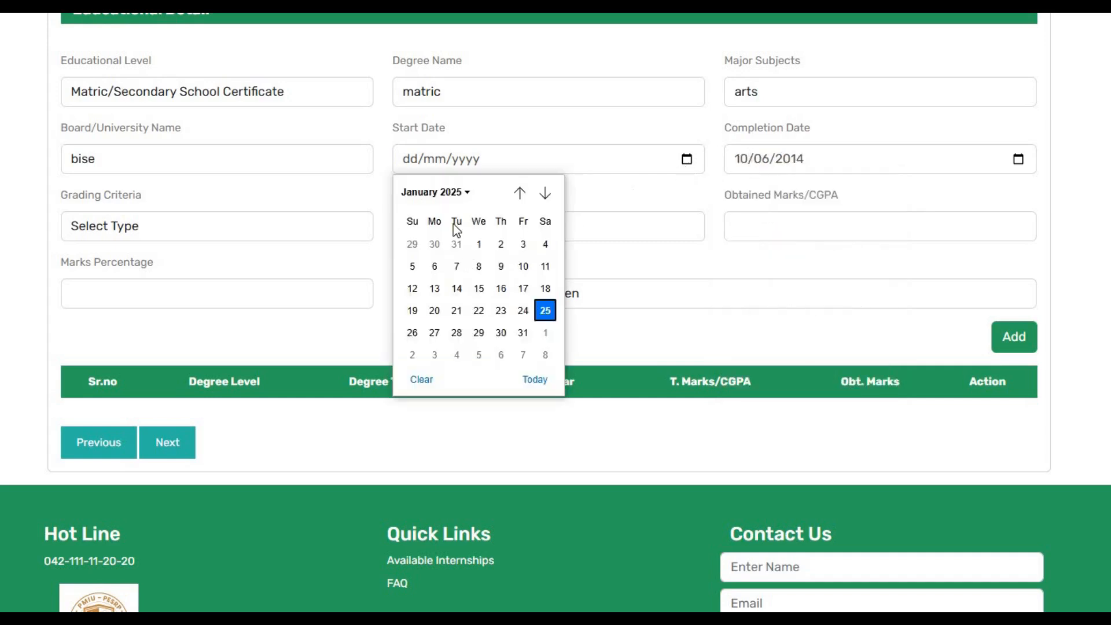
pyautogui.click(467, 192)
pyautogui.scroll(3, 446, 236)
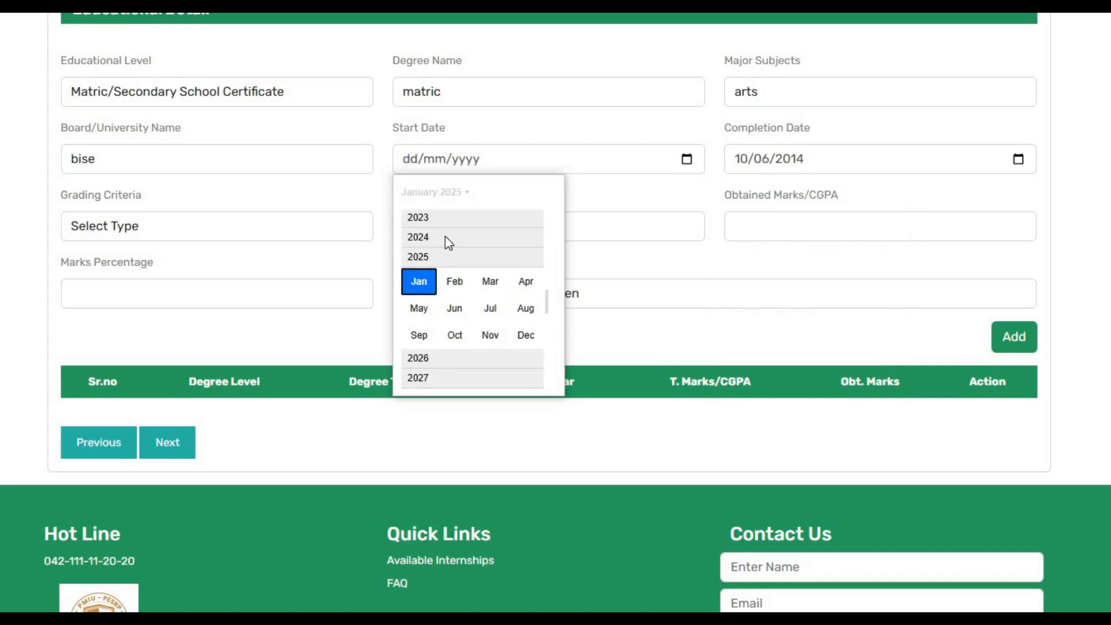
pyautogui.scroll(5, 445, 234)
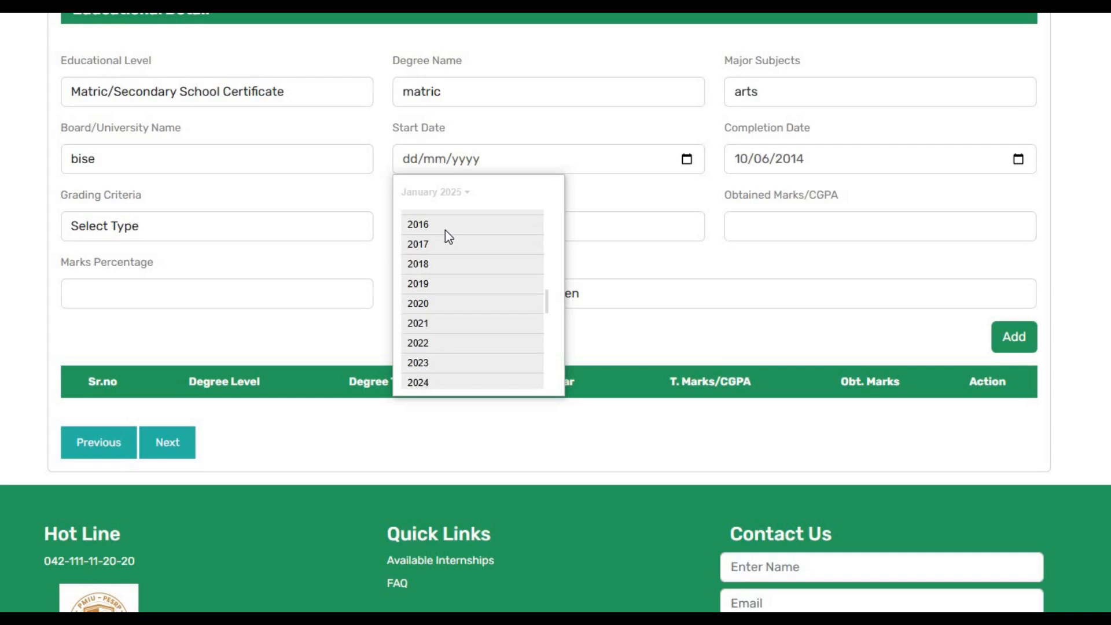
pyautogui.scroll(1, 443, 227)
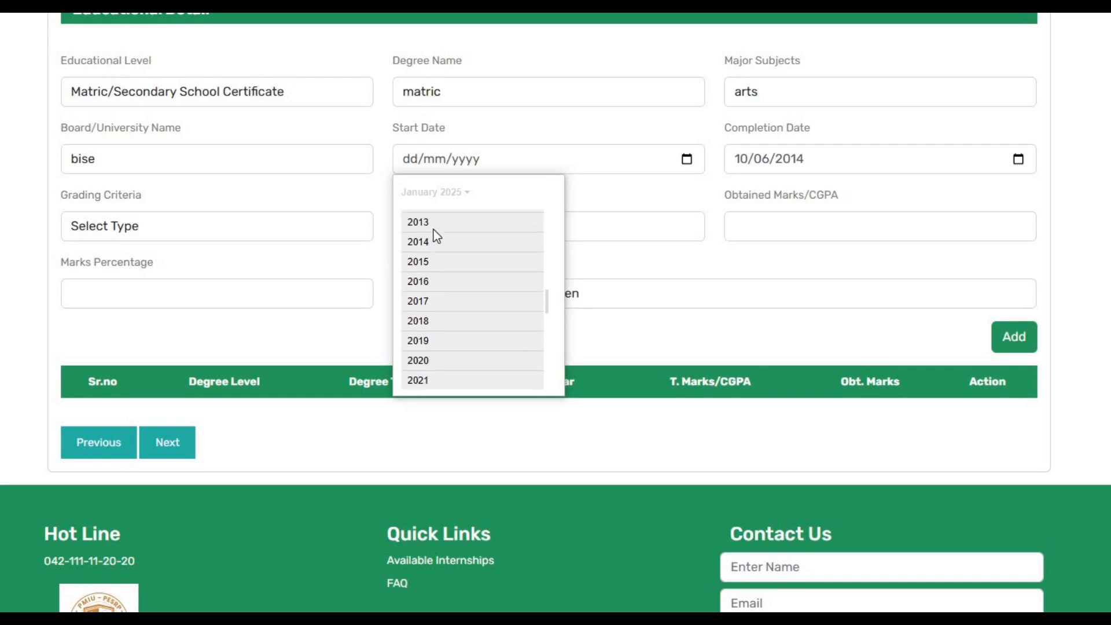
pyautogui.scroll(1, 434, 235)
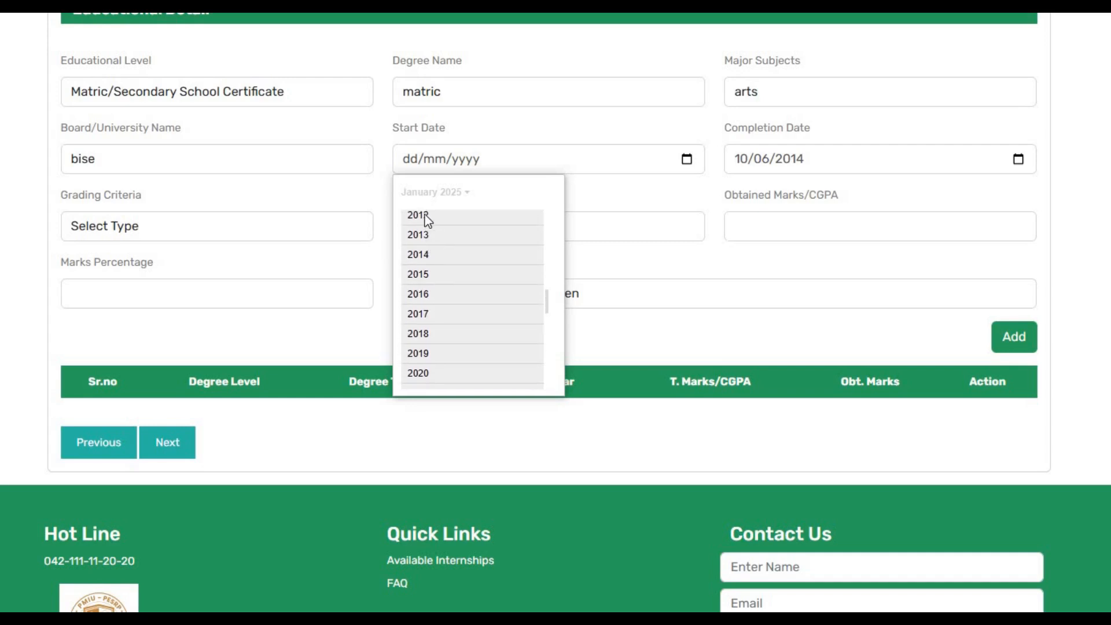
pyautogui.click(427, 219)
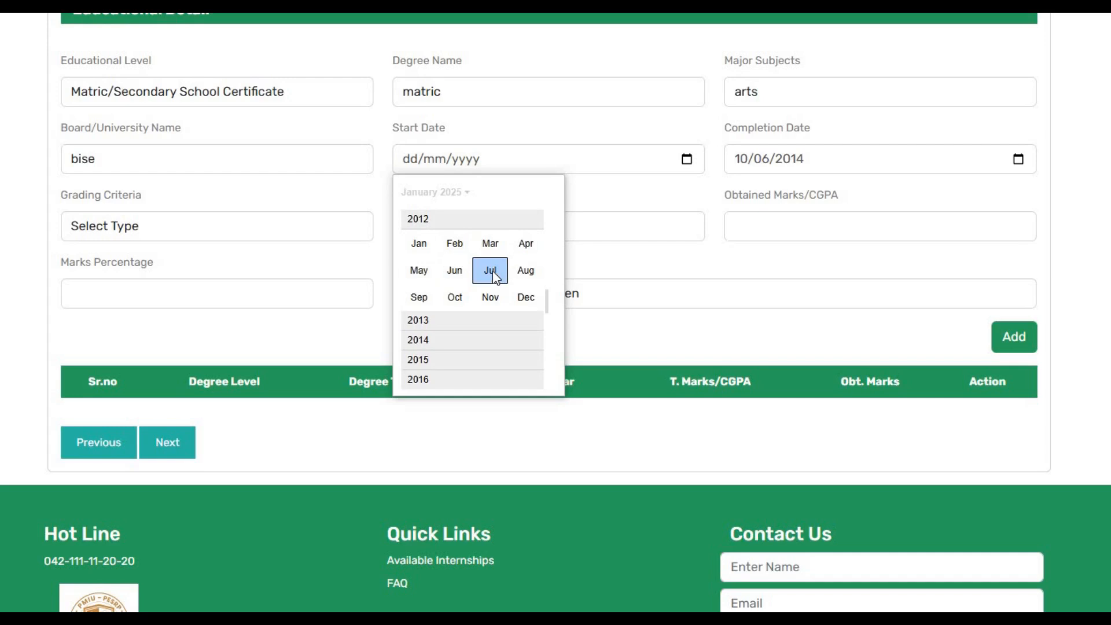
pyautogui.click(455, 271)
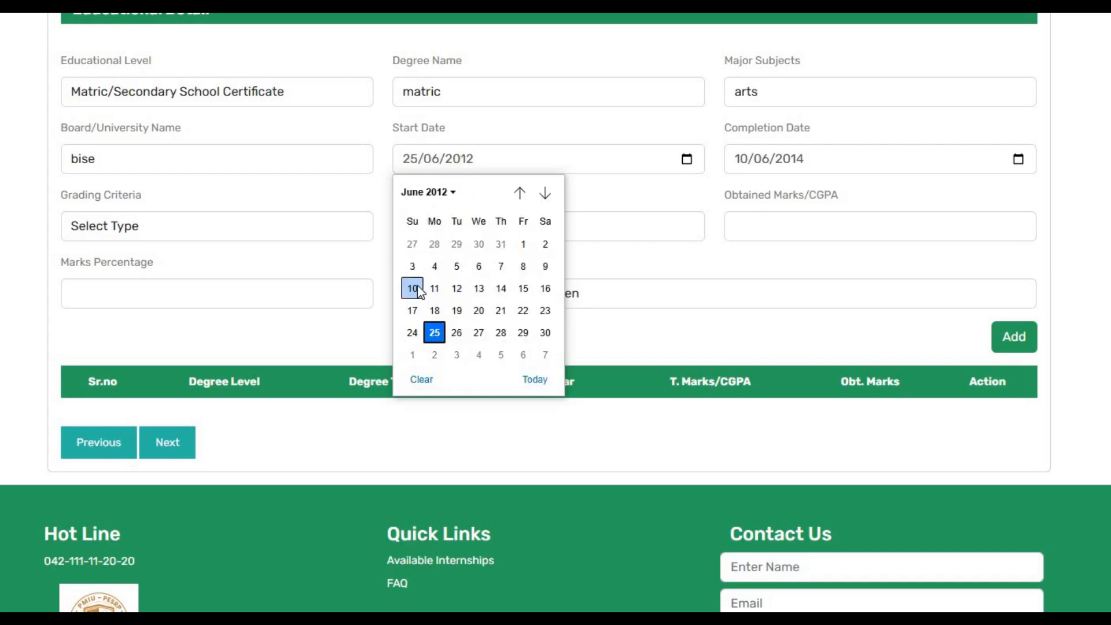
pyautogui.click(434, 288)
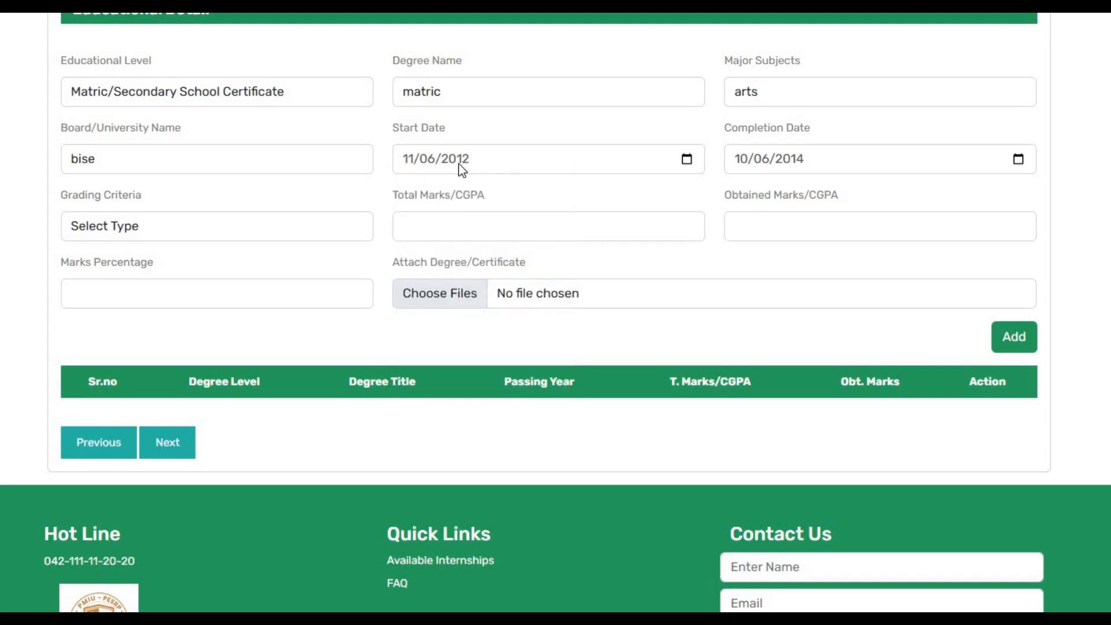
# Set the grading criteria of the matric entry to Marks
pyautogui.click(139, 229)
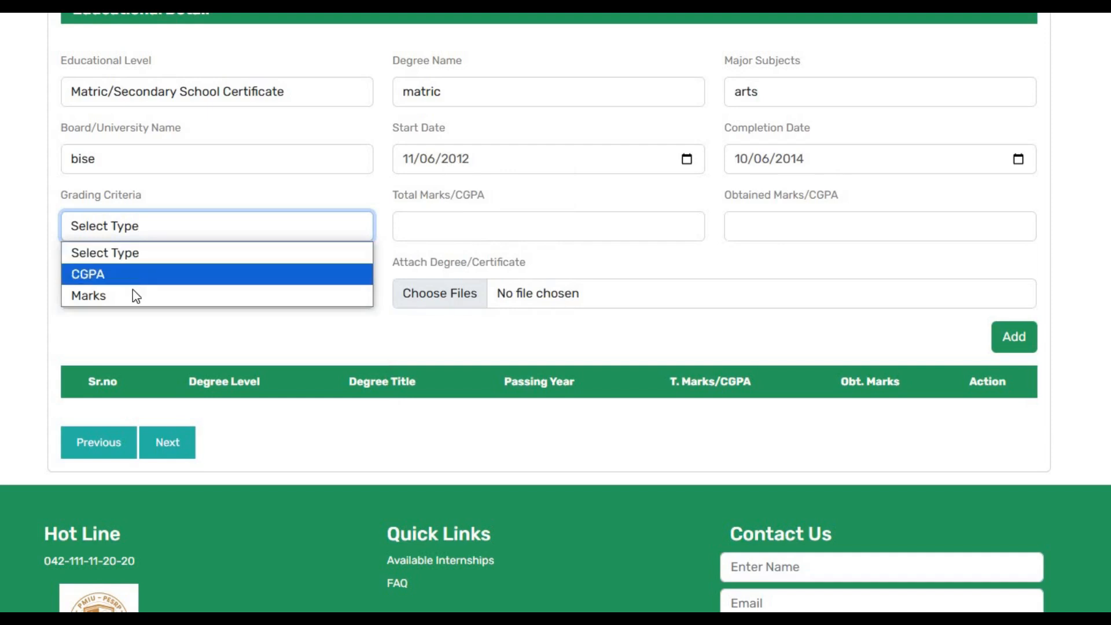
pyautogui.click(134, 295)
pyautogui.click(496, 231)
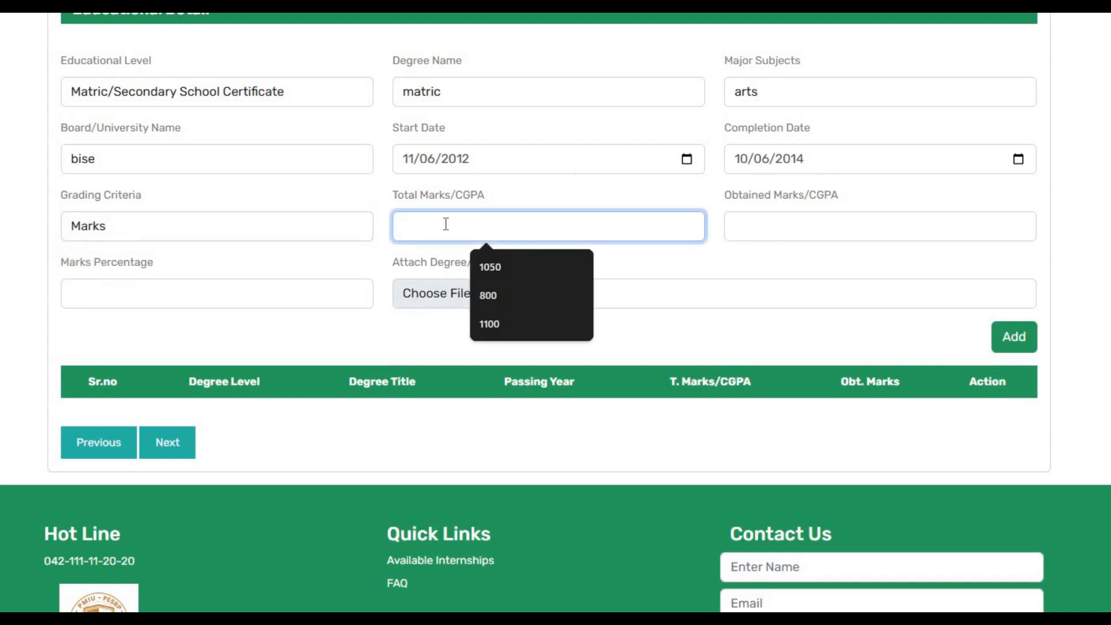
pyautogui.write('ggg')
pyautogui.press('BackSpace')
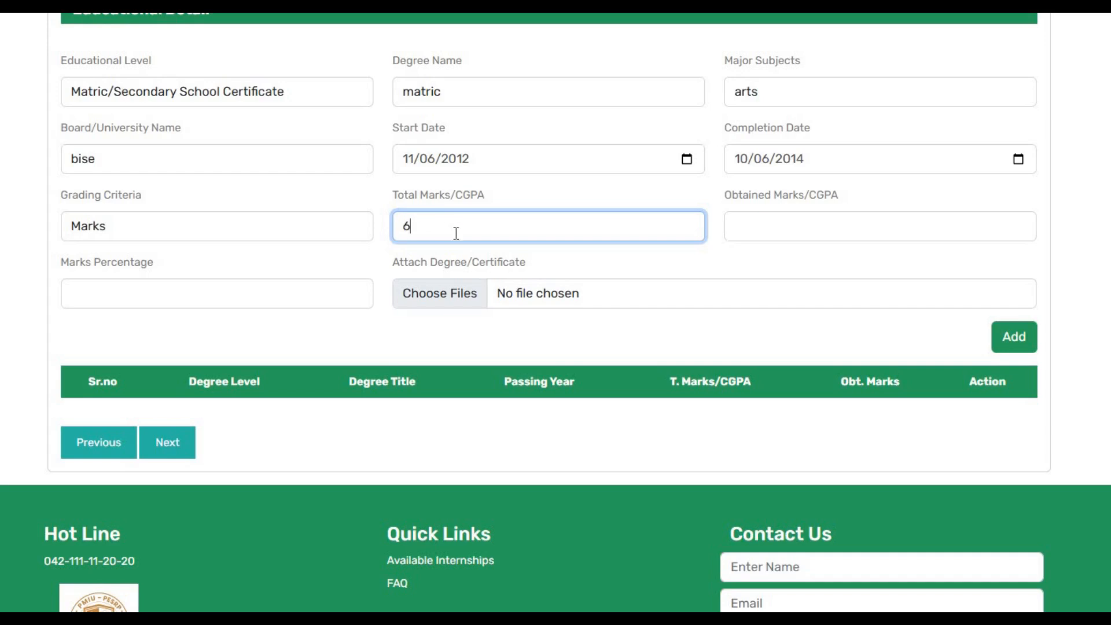
pyautogui.write('58')
pyautogui.click(745, 227)
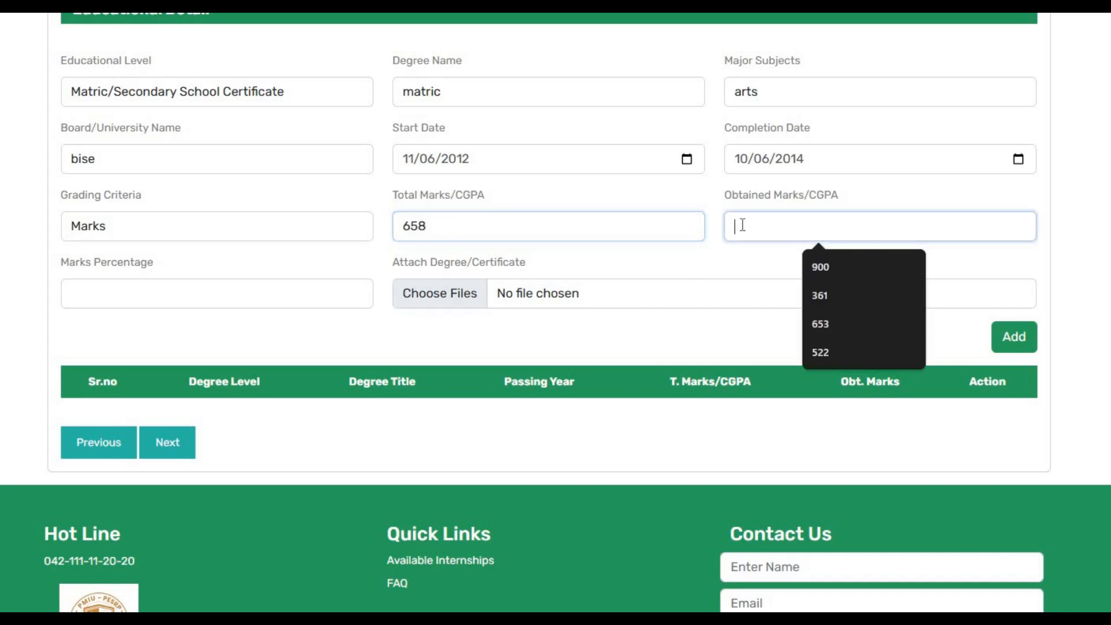
pyautogui.write('105')
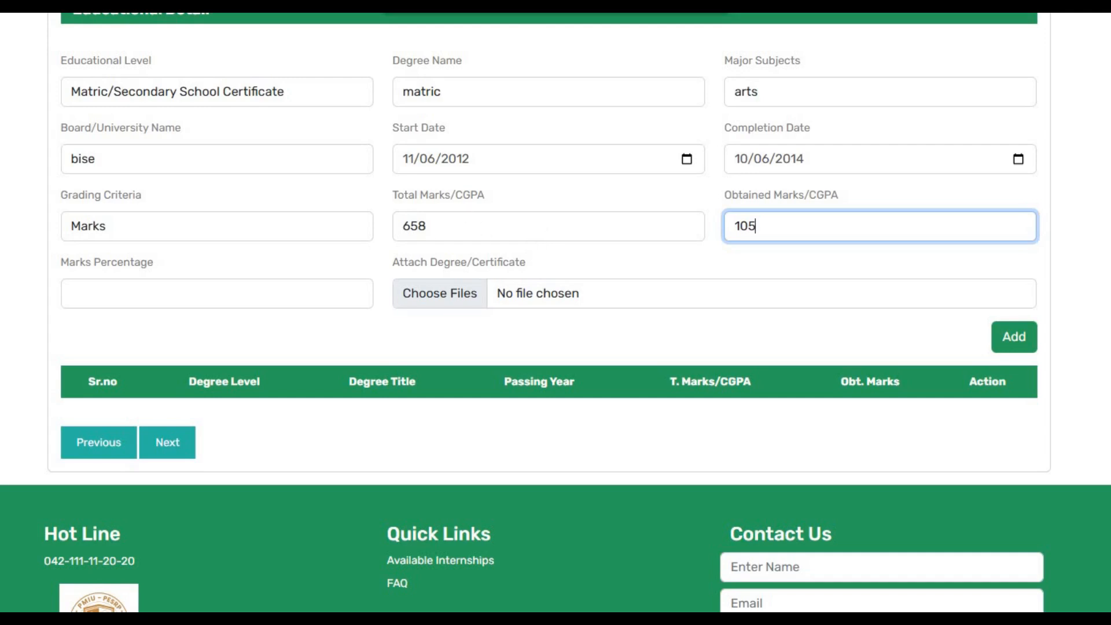
pyautogui.press('BackSpace')
pyautogui.press('BackSpace')
pyautogui.press('BackSpace')
# Enter 1050 as the total marks and 651 as the obtained marks
pyautogui.moveTo(476, 224); pyautogui.dragTo(377, 227)
pyautogui.write('1')
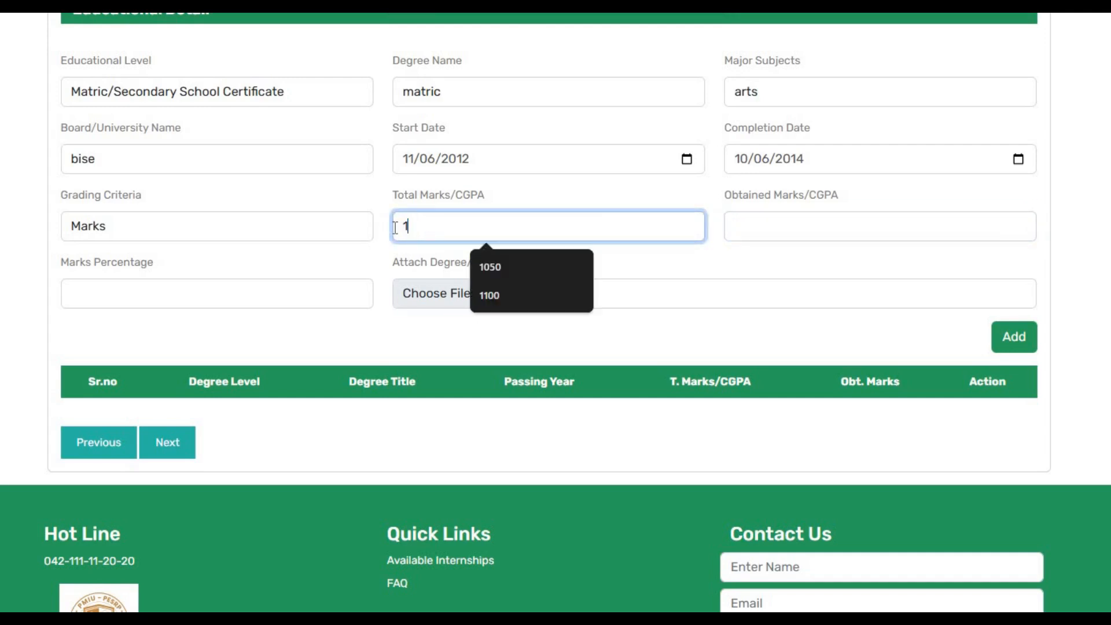
pyautogui.write('050')
pyautogui.click(738, 227)
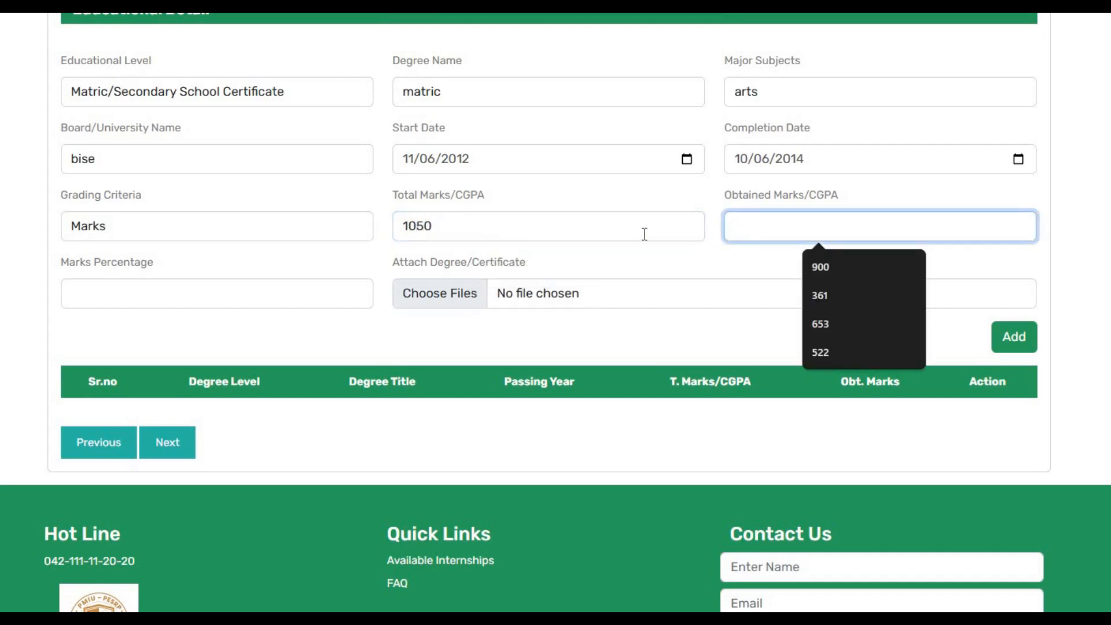
pyautogui.write('65')
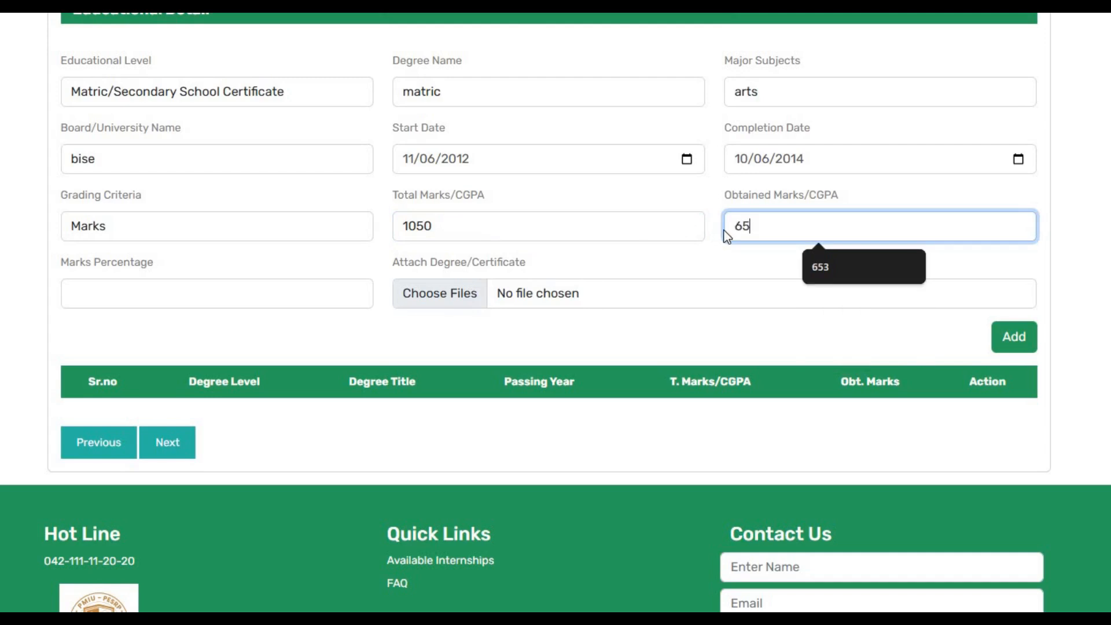
pyautogui.write('1')
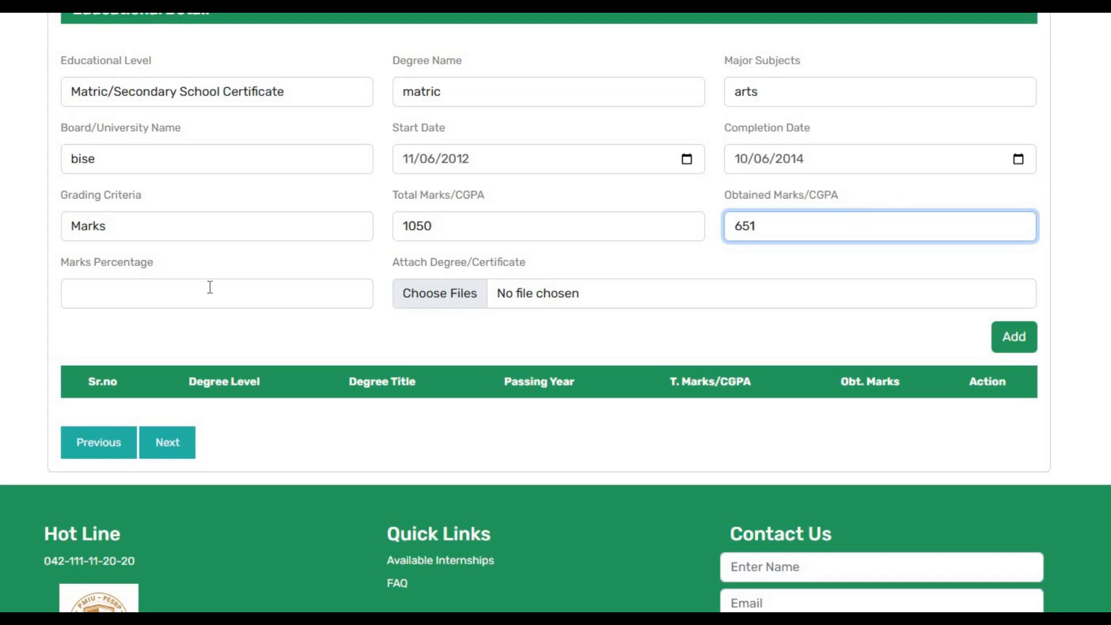
pyautogui.click(201, 290)
pyautogui.write('62')
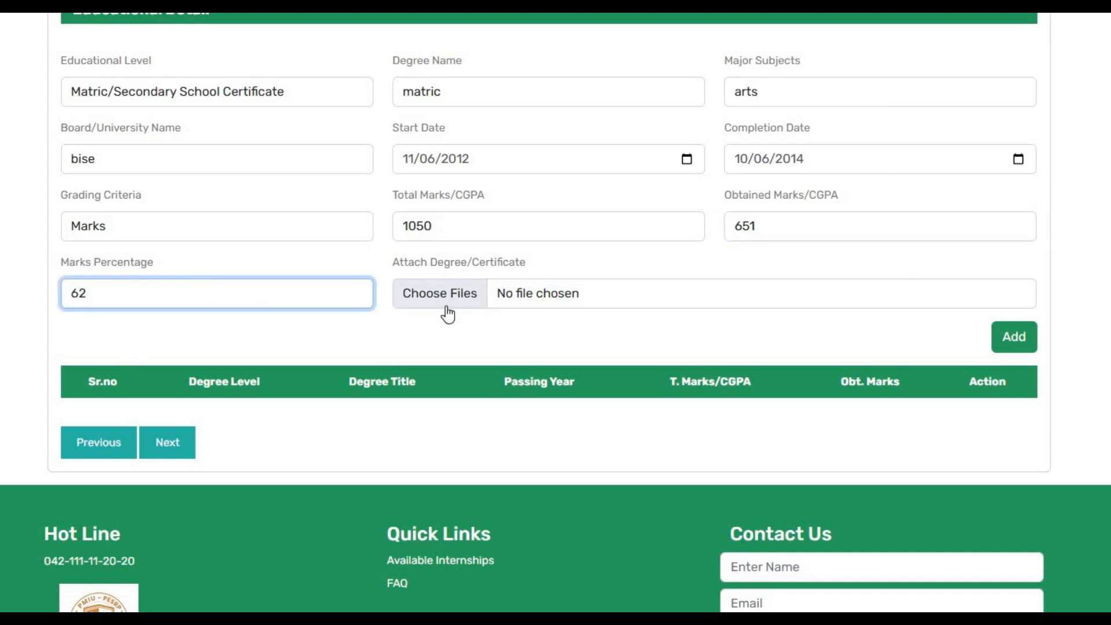
pyautogui.click(384, 260)
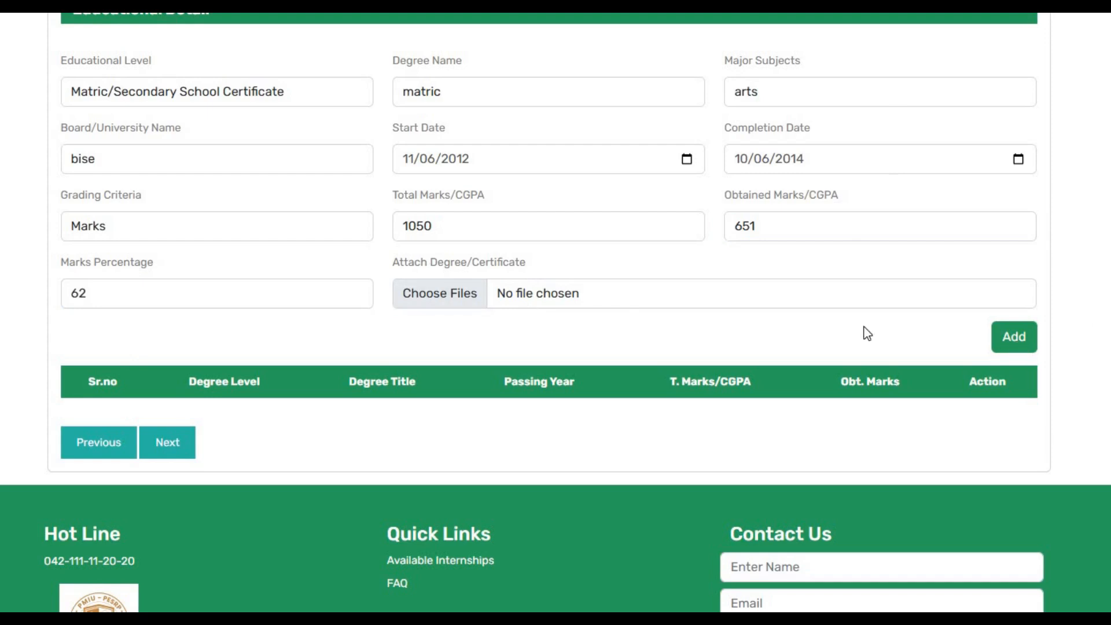
pyautogui.click(413, 298)
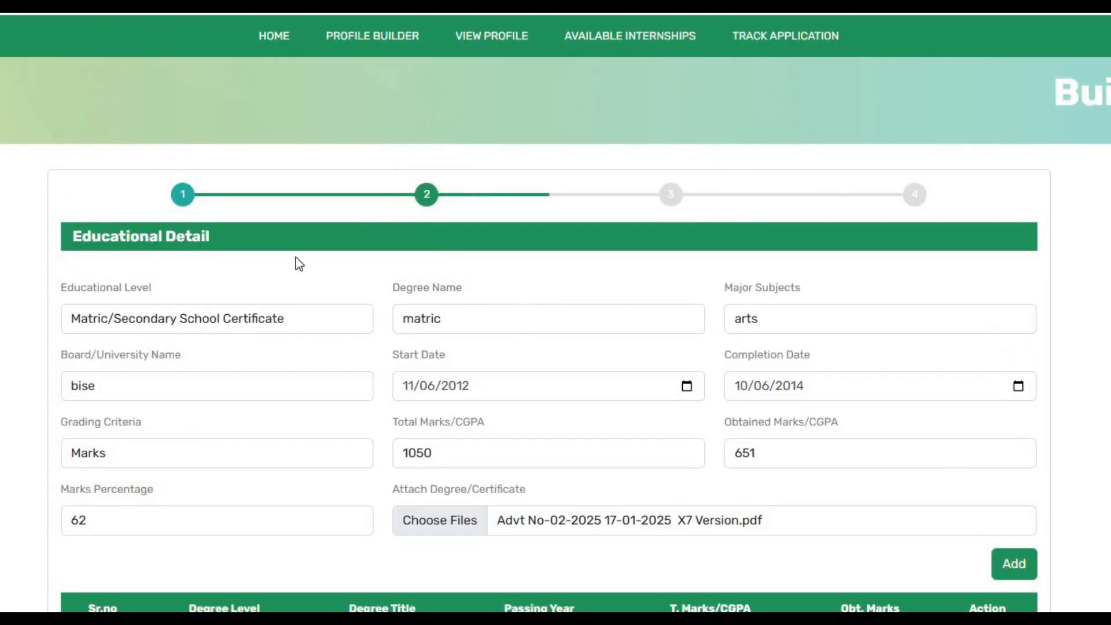
# Try the Intermediate Certificate and Bachelors (14 Years) options as the educational level
pyautogui.scroll(-3, 226, 479)
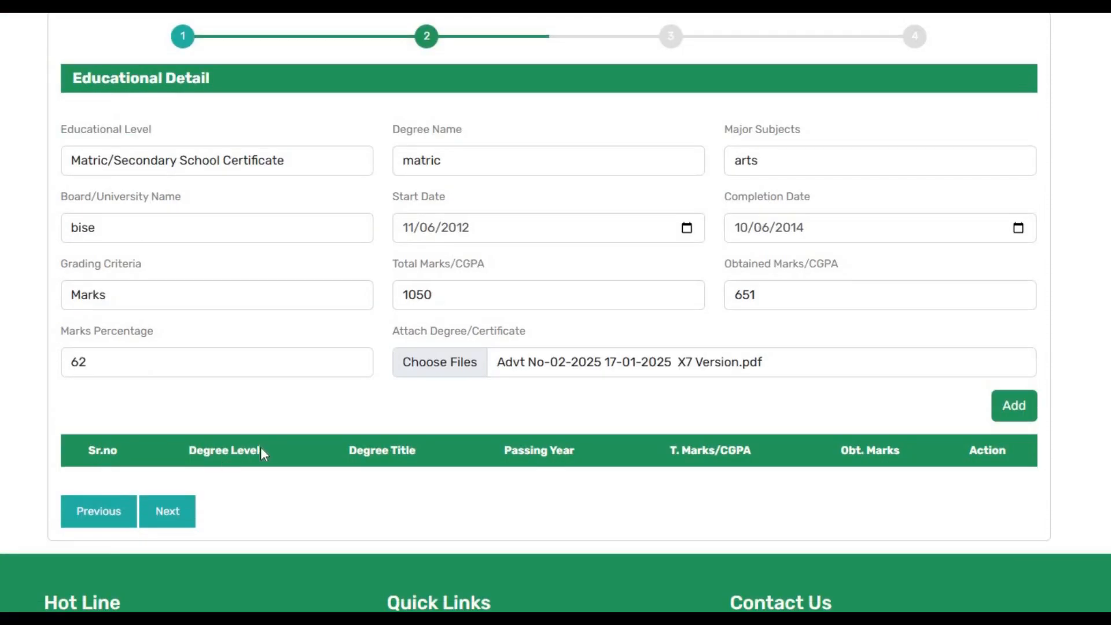
pyautogui.click(261, 165)
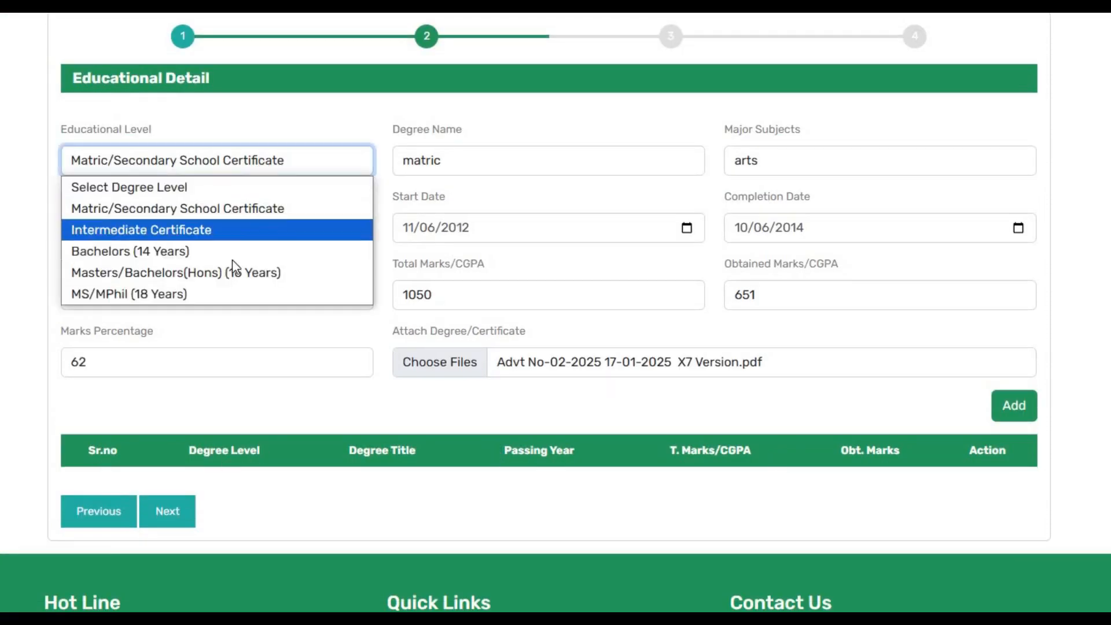
pyautogui.click(228, 230)
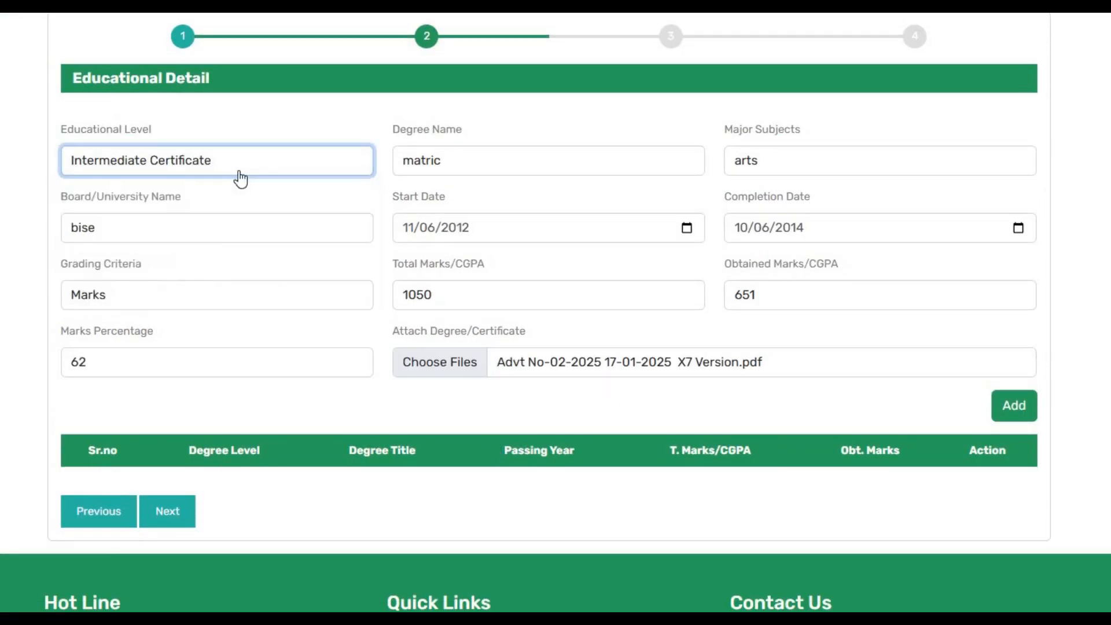
pyautogui.click(419, 167)
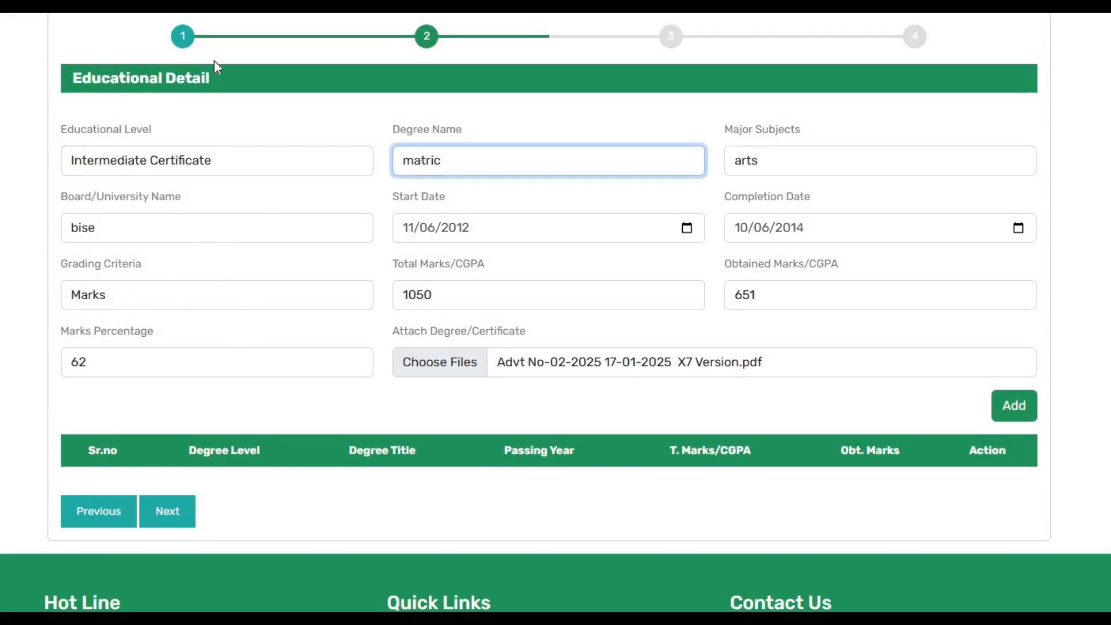
pyautogui.click(225, 167)
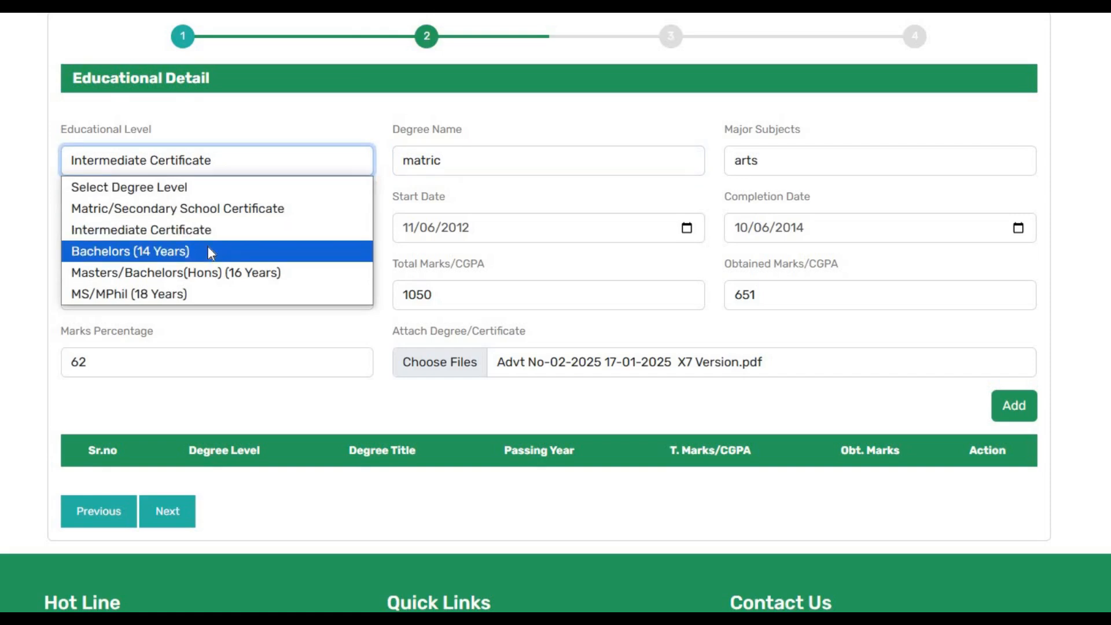
pyautogui.click(209, 250)
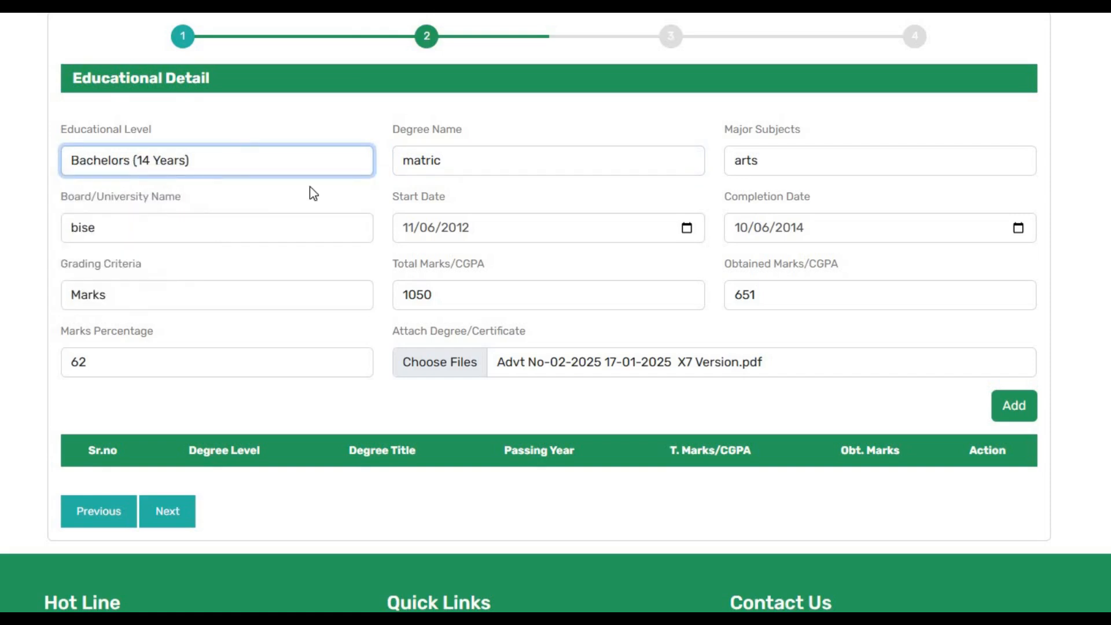
# Set the educational level to MS/MPhil (18 Years) and continue to the Work Experience section
pyautogui.click(228, 164)
pyautogui.click(184, 292)
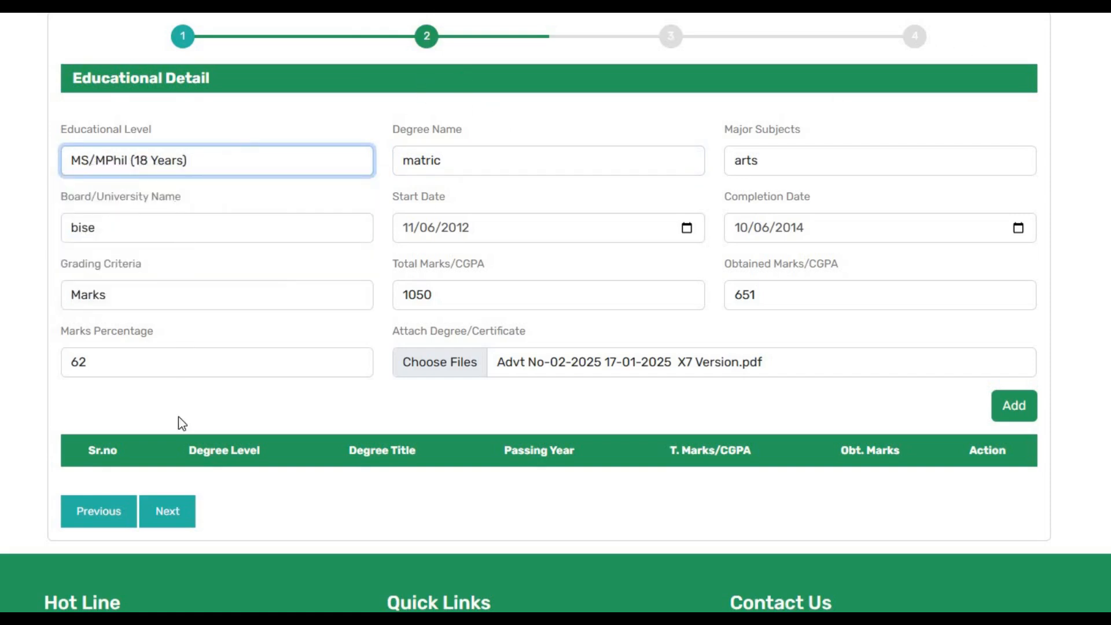
pyautogui.click(148, 524)
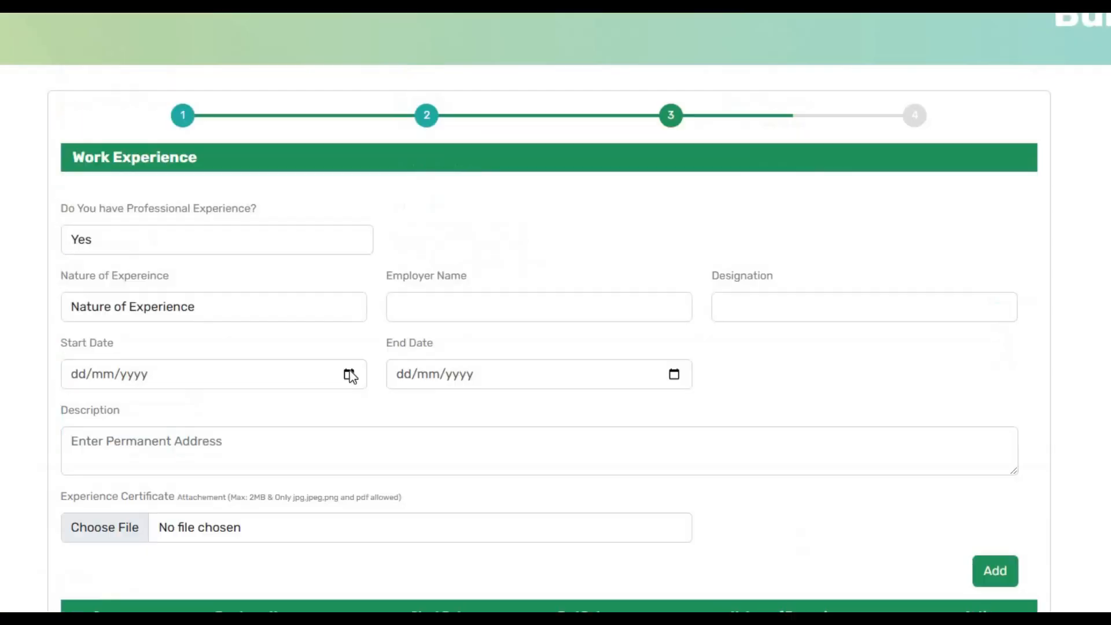
# Answer Yes to having professional experience and set the nature of experience to Teaching
pyautogui.scroll(1, 353, 343)
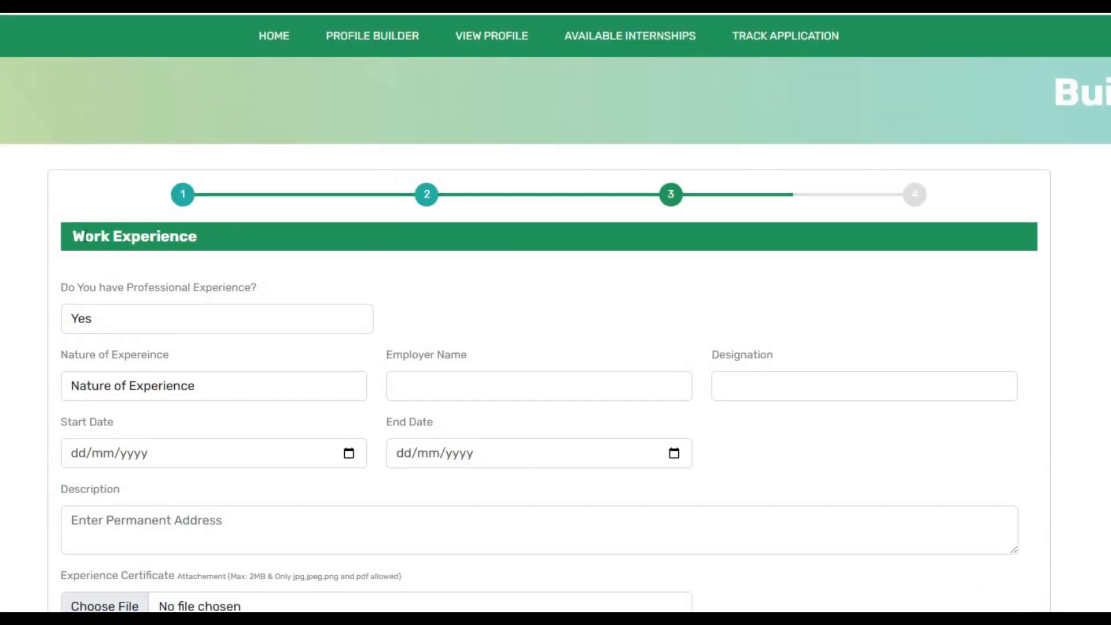
pyautogui.moveTo(72, 236); pyautogui.dragTo(271, 259)
pyautogui.scroll(-1, 283, 255)
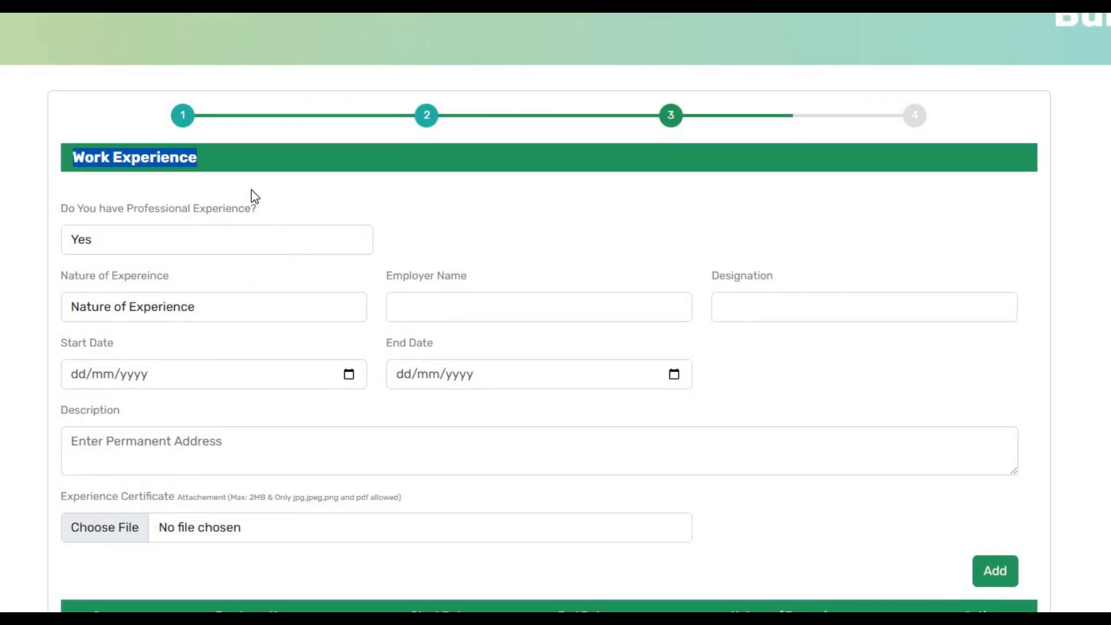
pyautogui.click(251, 190)
pyautogui.click(218, 247)
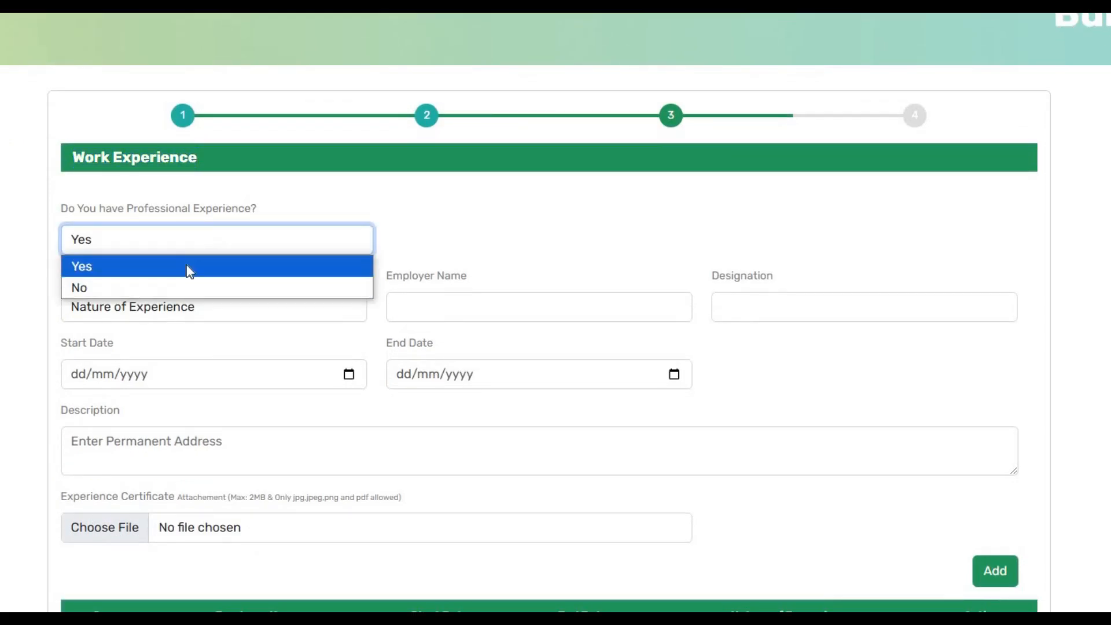
pyautogui.click(190, 272)
pyautogui.click(182, 315)
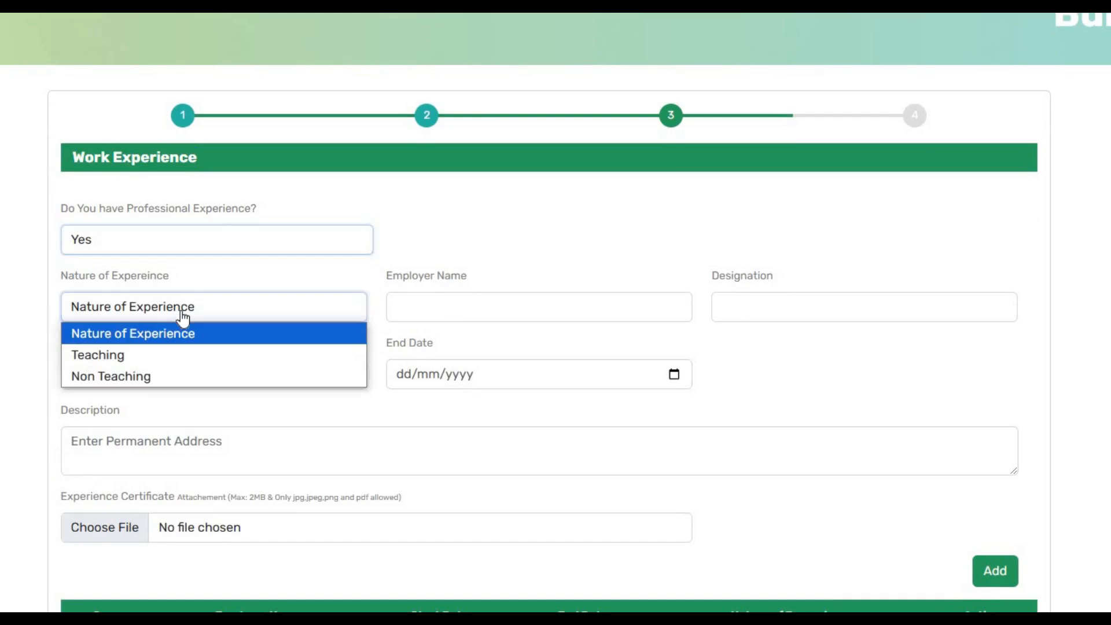
pyautogui.click(139, 357)
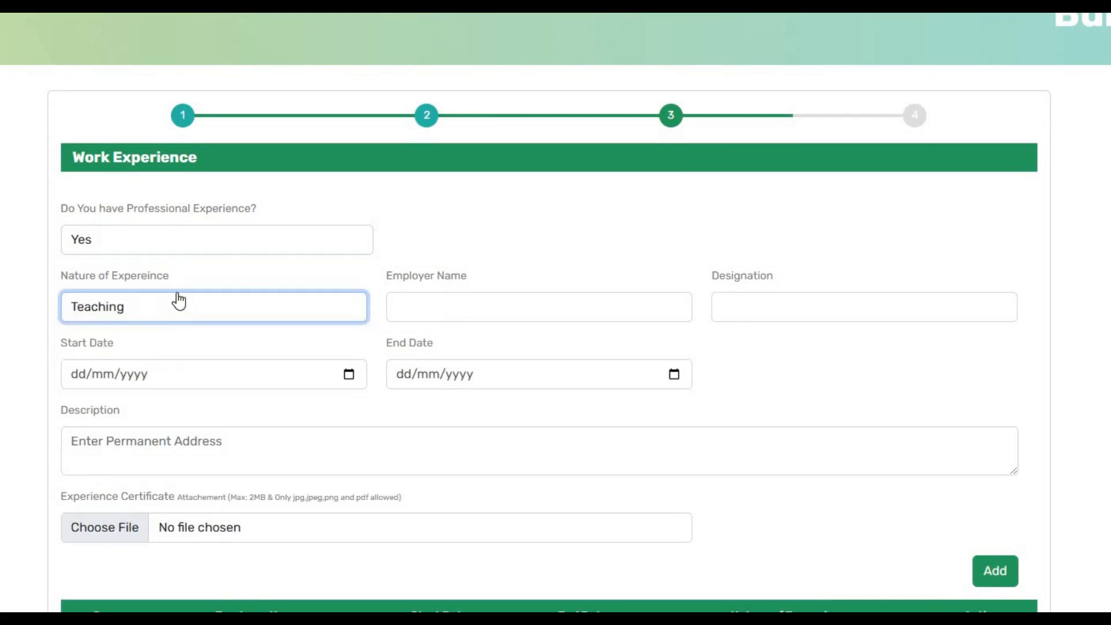
# Try "school name" as the employer name and clear the field
pyautogui.click(440, 306)
pyautogui.scroll(-4, 440, 312)
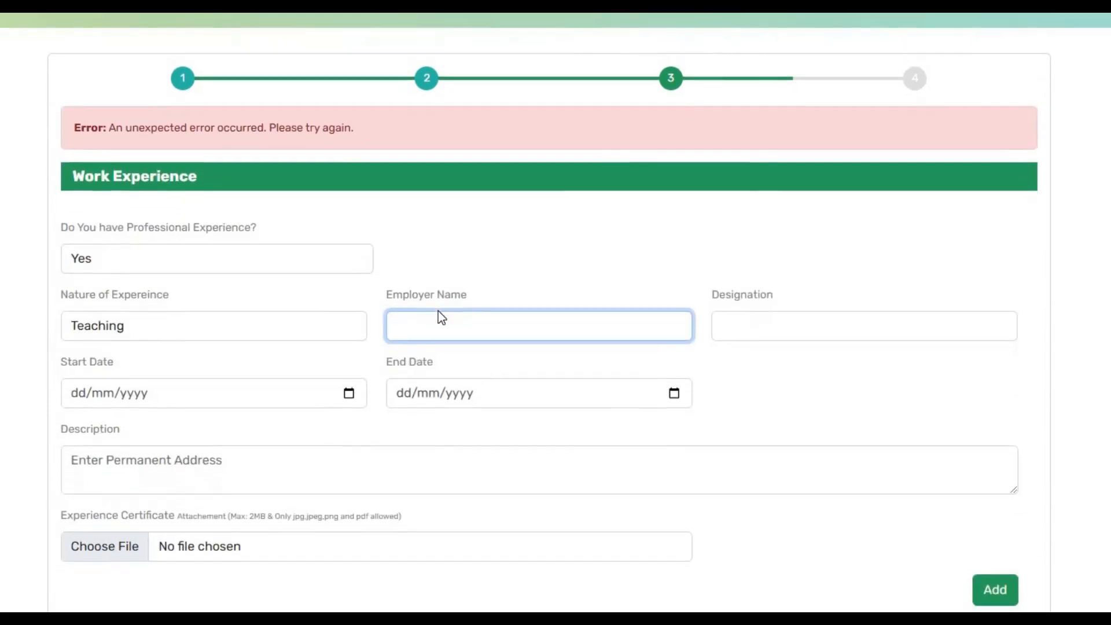
pyautogui.scroll(1, 443, 192)
pyautogui.write('school')
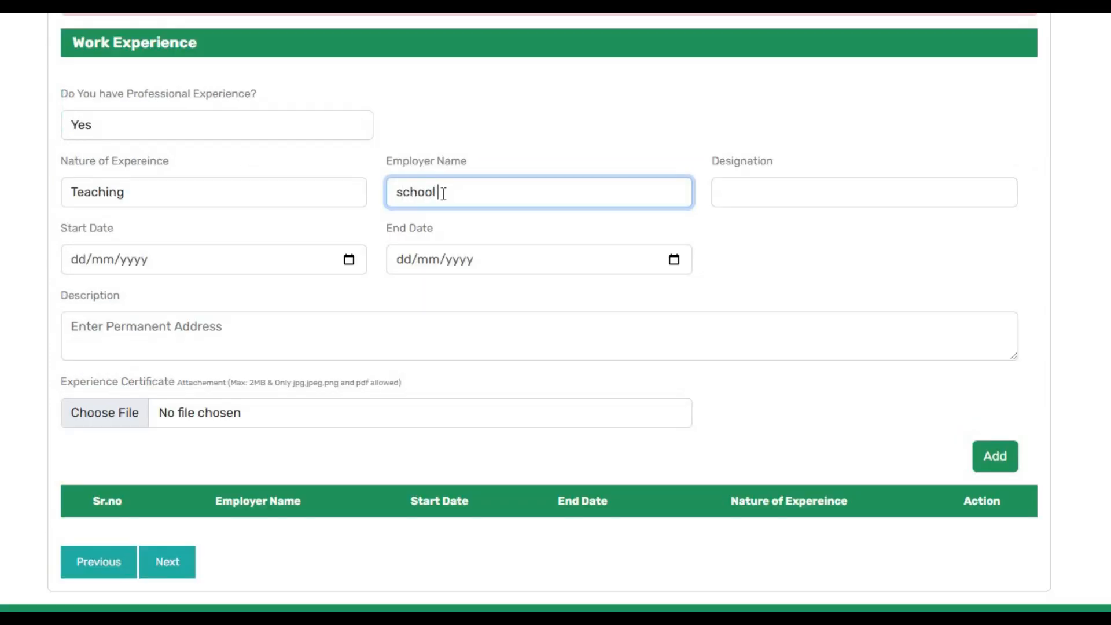
pyautogui.write(' name')
pyautogui.moveTo(496, 191); pyautogui.dragTo(391, 191)
pyautogui.press('BackSpace')
pyautogui.scroll(-1, 781, 184)
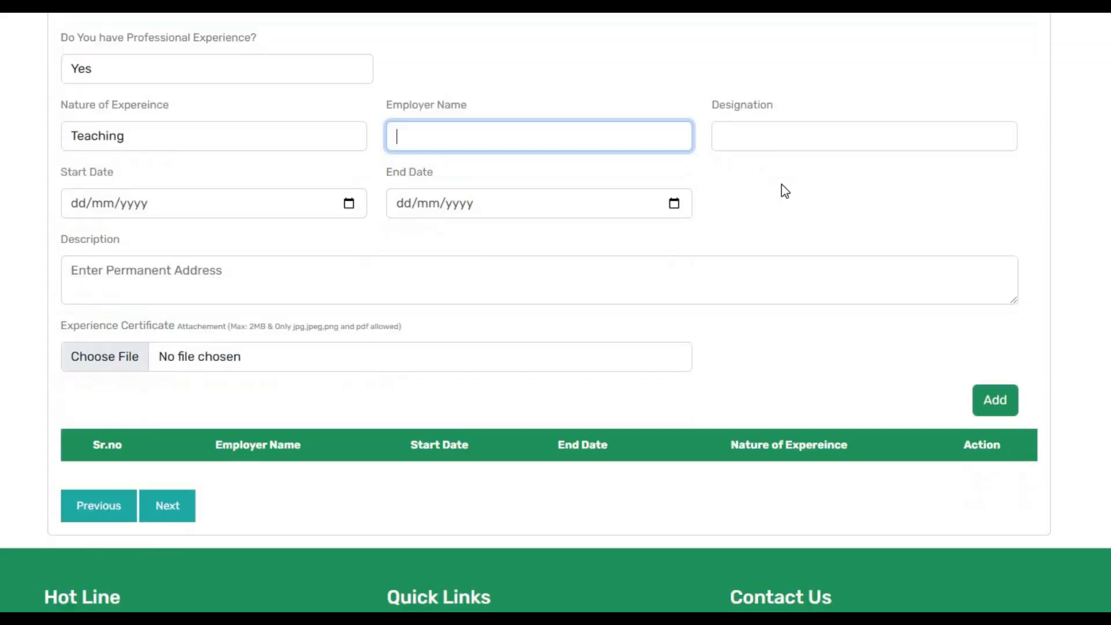
# Enter "teacher" as the designation
pyautogui.click(738, 146)
pyautogui.scroll(-1, 738, 157)
pyautogui.scroll(1, 738, 157)
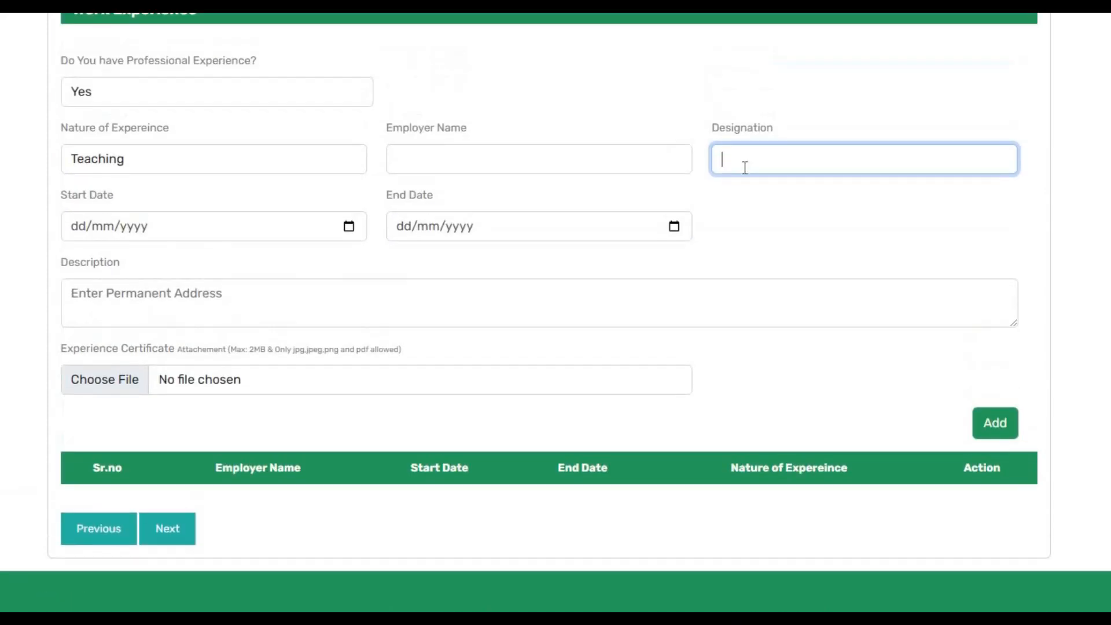
pyautogui.write('head teacher')
pyautogui.doubleClick(734, 157)
pyautogui.press('BackSpace')
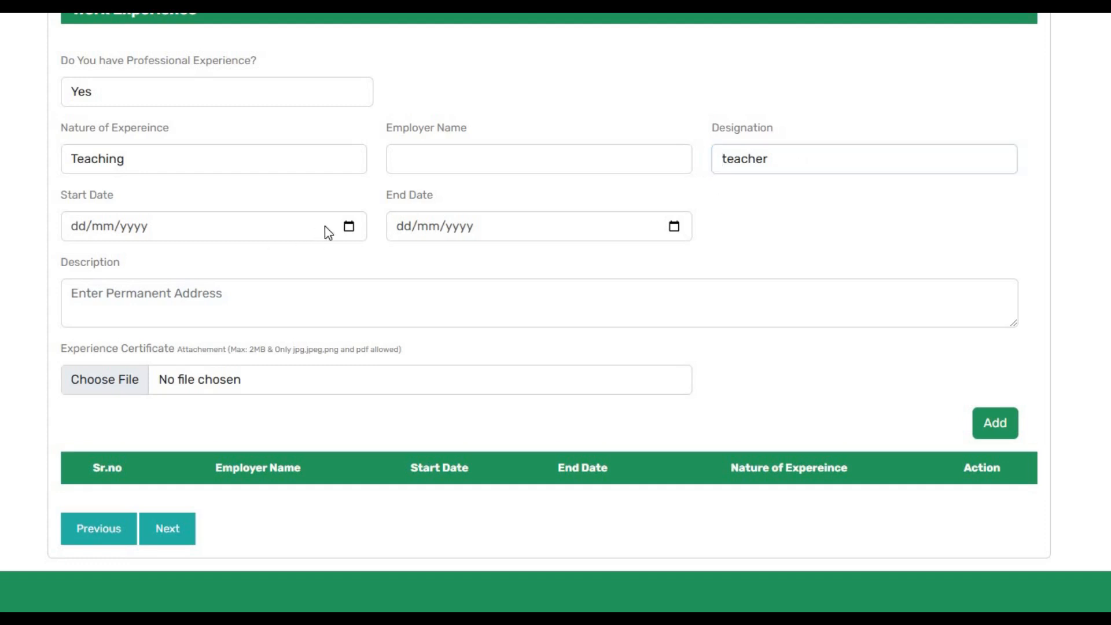
# Set the work experience start date to 25/02/2020 and the end date to 25/01/2025
pyautogui.click(349, 226)
pyautogui.click(139, 259)
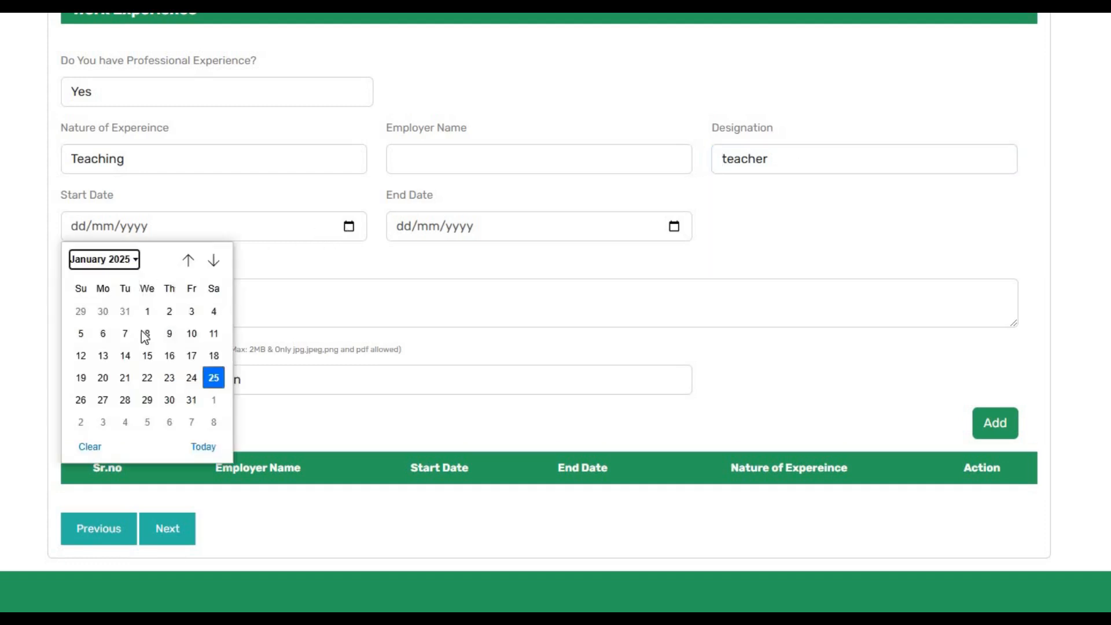
pyautogui.scroll(4, 144, 321)
pyautogui.click(141, 301)
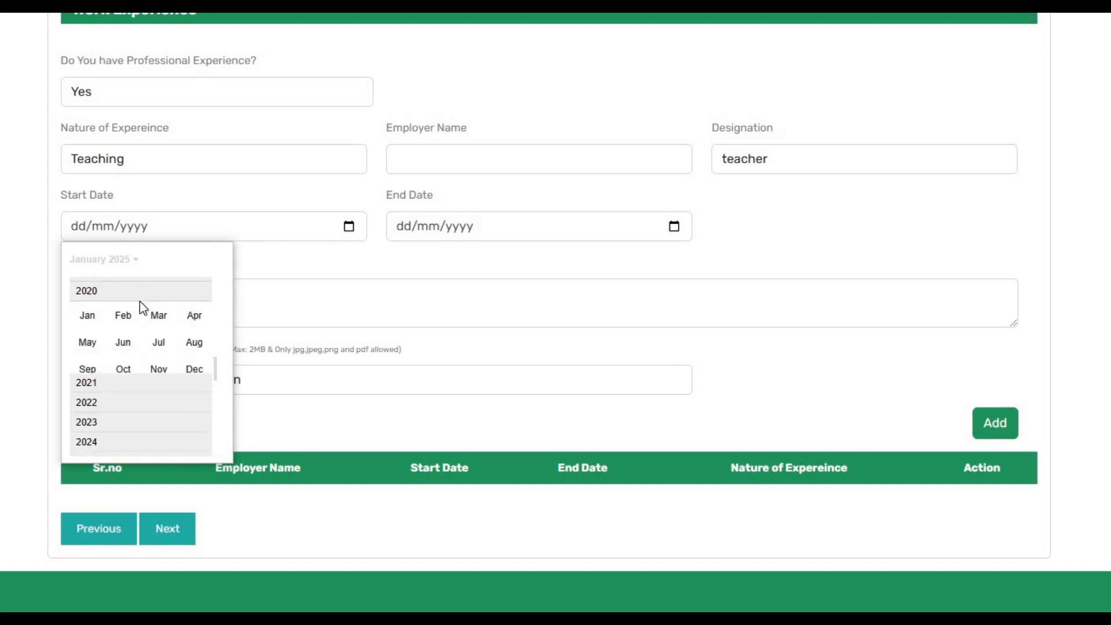
pyautogui.click(129, 315)
pyautogui.click(672, 227)
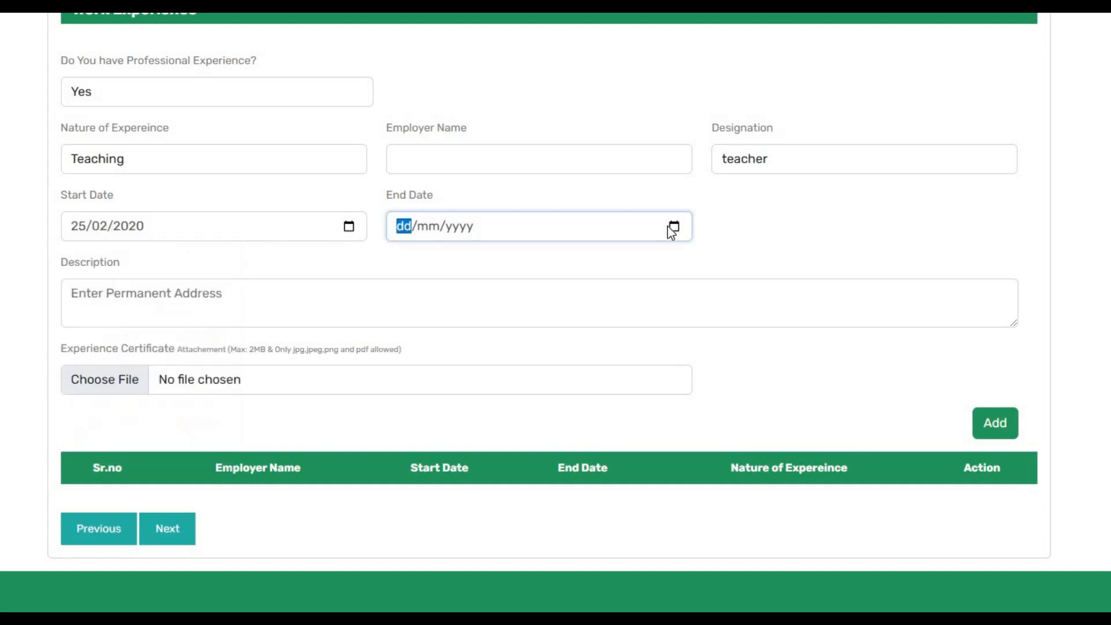
pyautogui.click(673, 226)
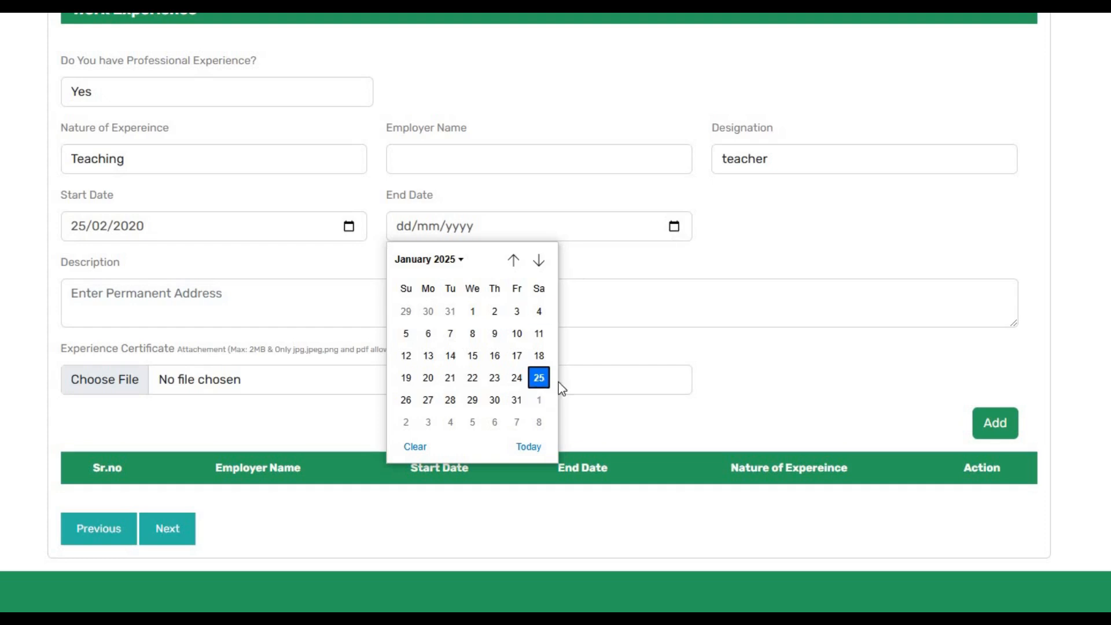
pyautogui.click(539, 377)
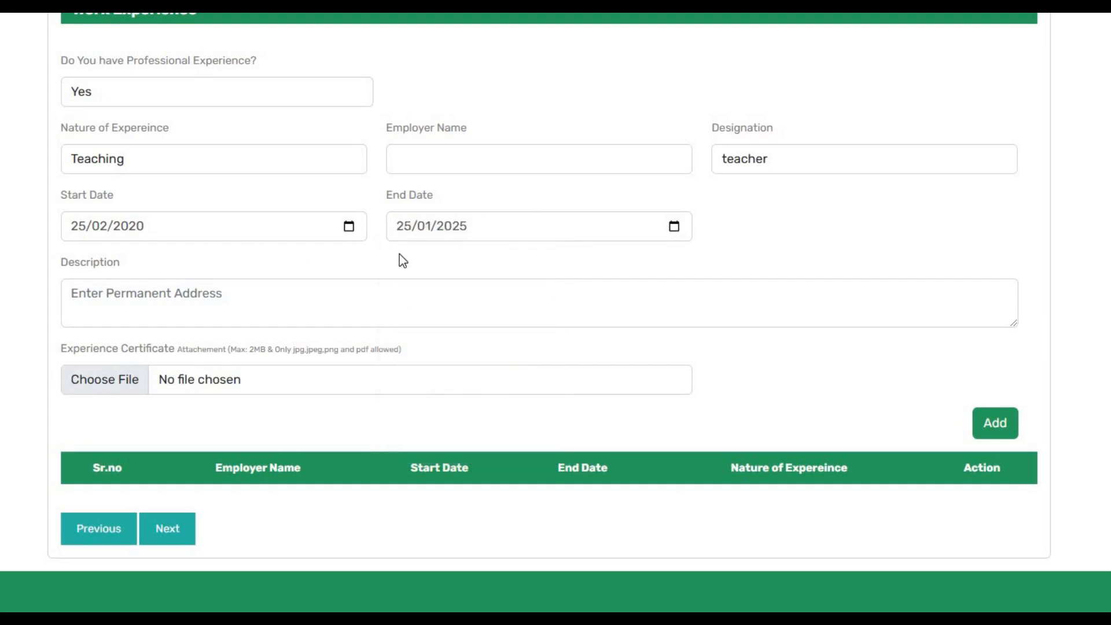
# Review the description field and the certificate's file limits, and continue to the Professional Qualification section
pyautogui.click(204, 304)
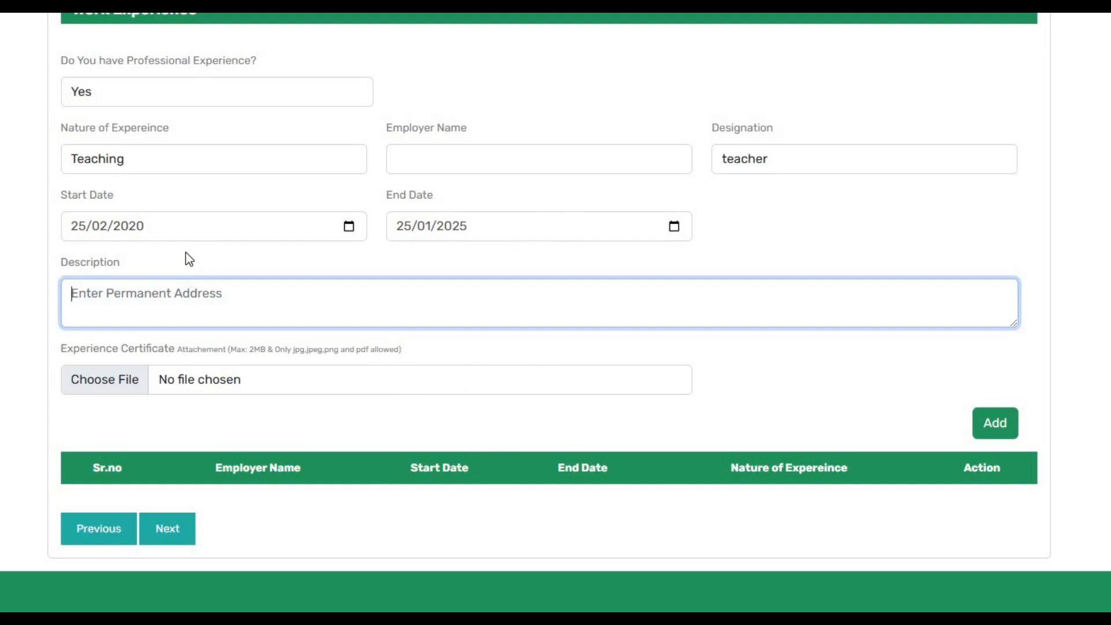
pyautogui.click(186, 255)
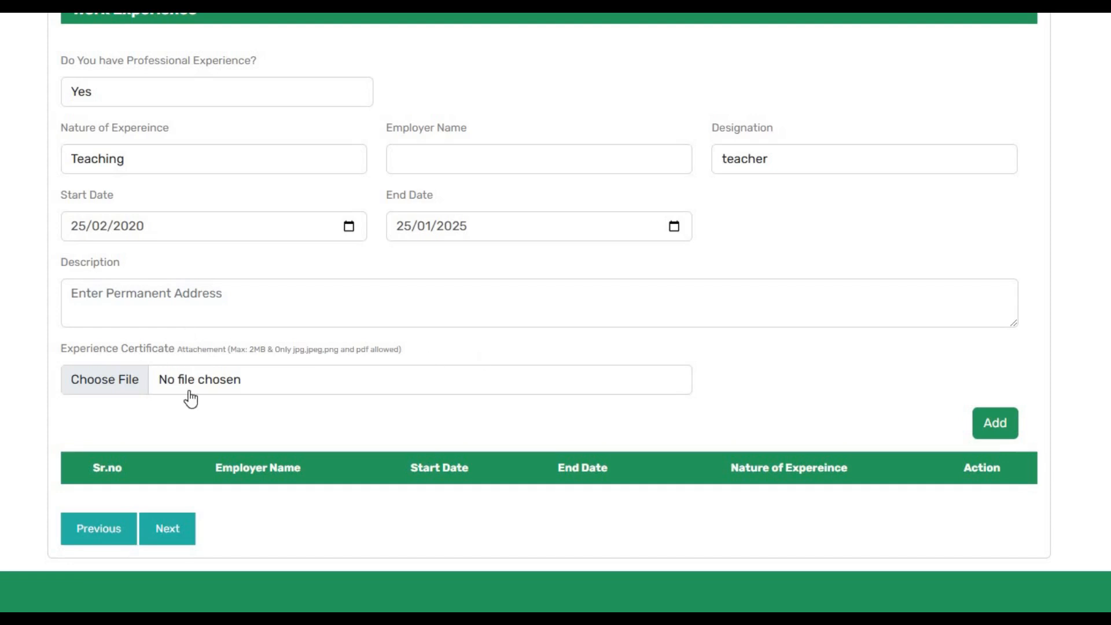
pyautogui.moveTo(237, 351); pyautogui.dragTo(331, 355)
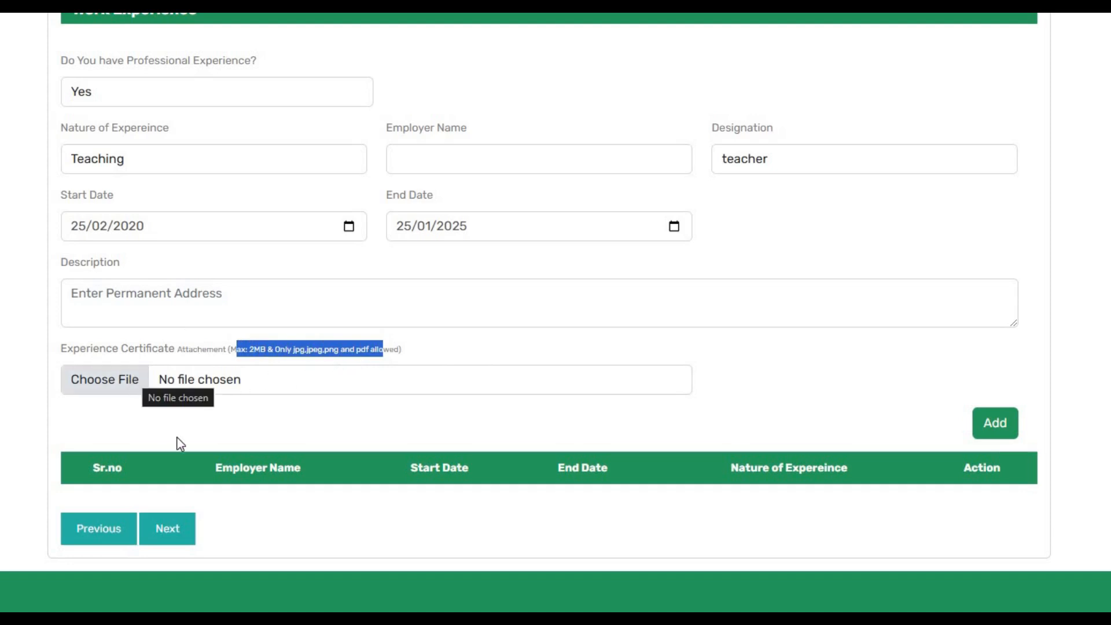
pyautogui.scroll(2, 223, 260)
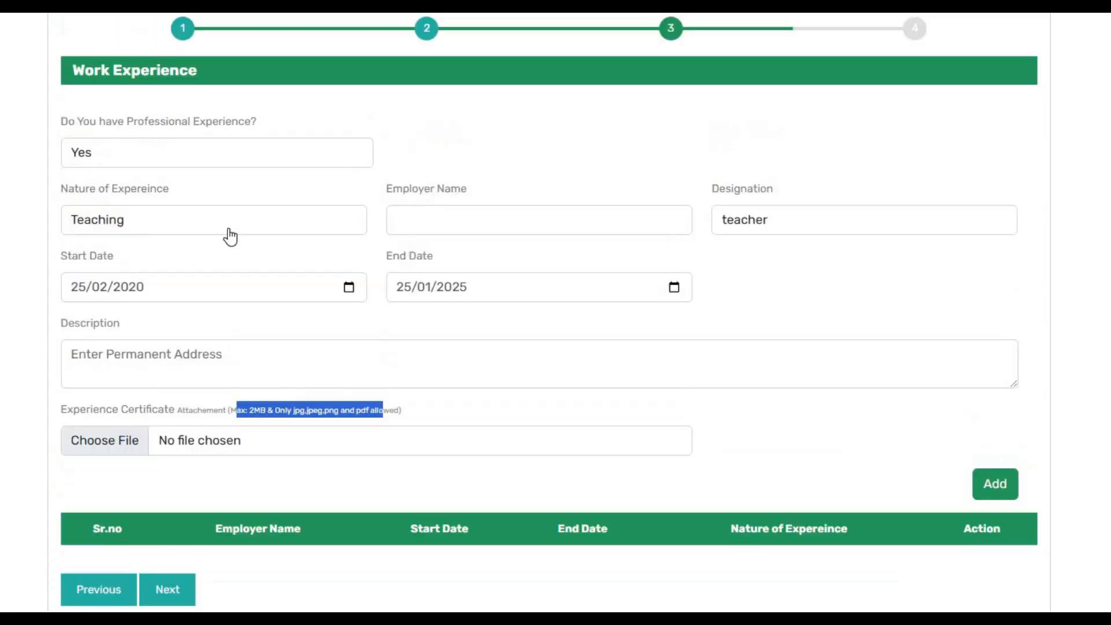
pyautogui.scroll(-2, 289, 262)
pyautogui.scroll(2, 149, 312)
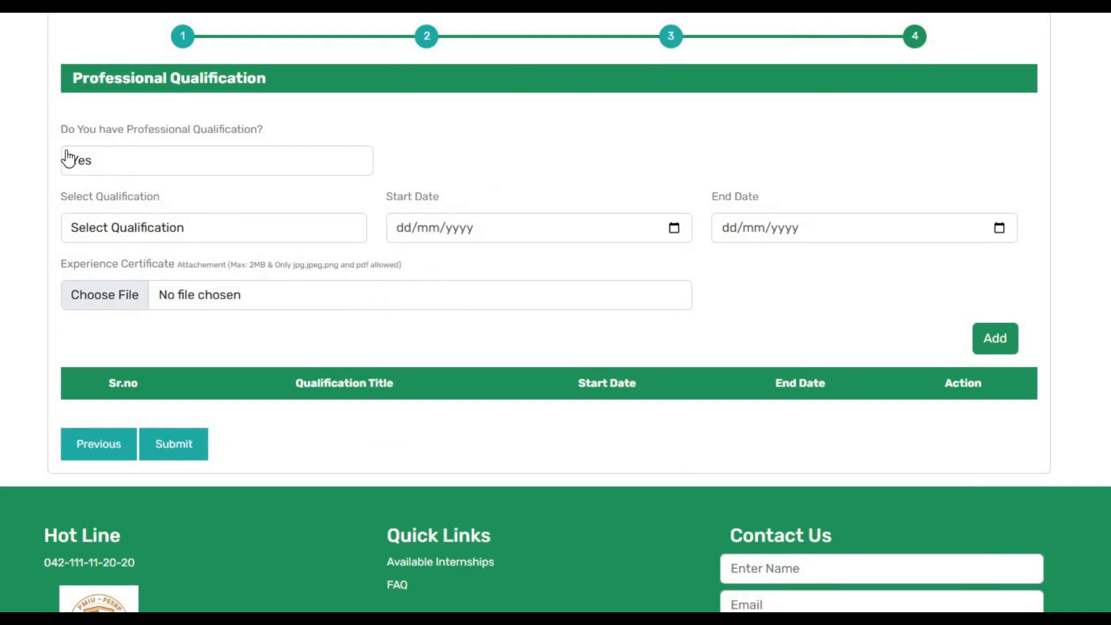
# Answer Yes to having a professional qualification and select B.Ed as the qualification
pyautogui.scroll(-2, 185, 175)
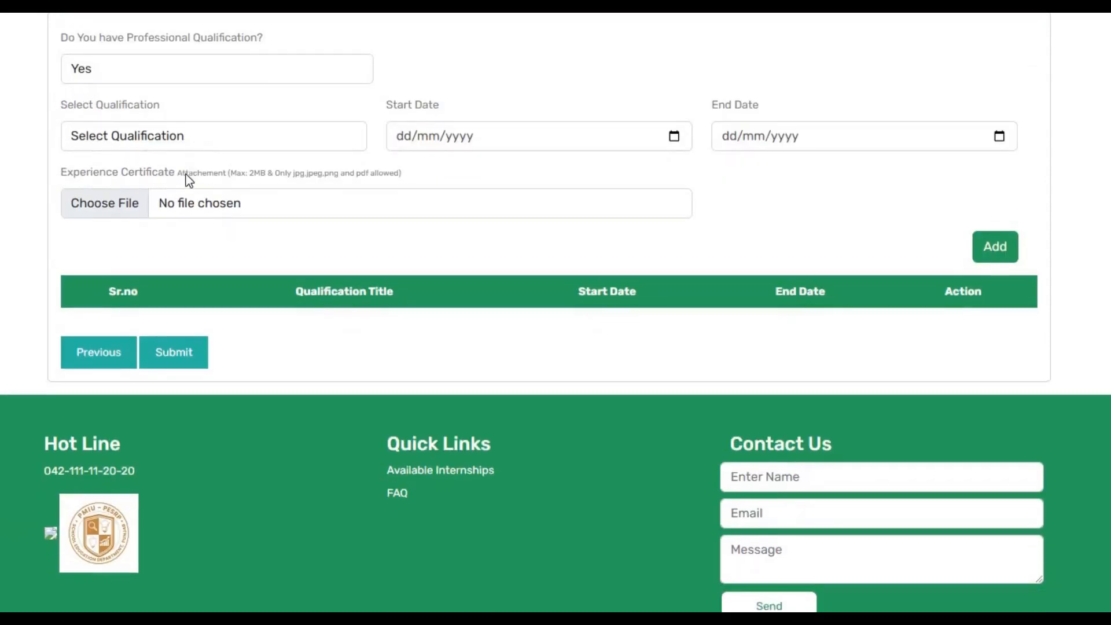
pyautogui.scroll(2, 183, 181)
pyautogui.click(178, 152)
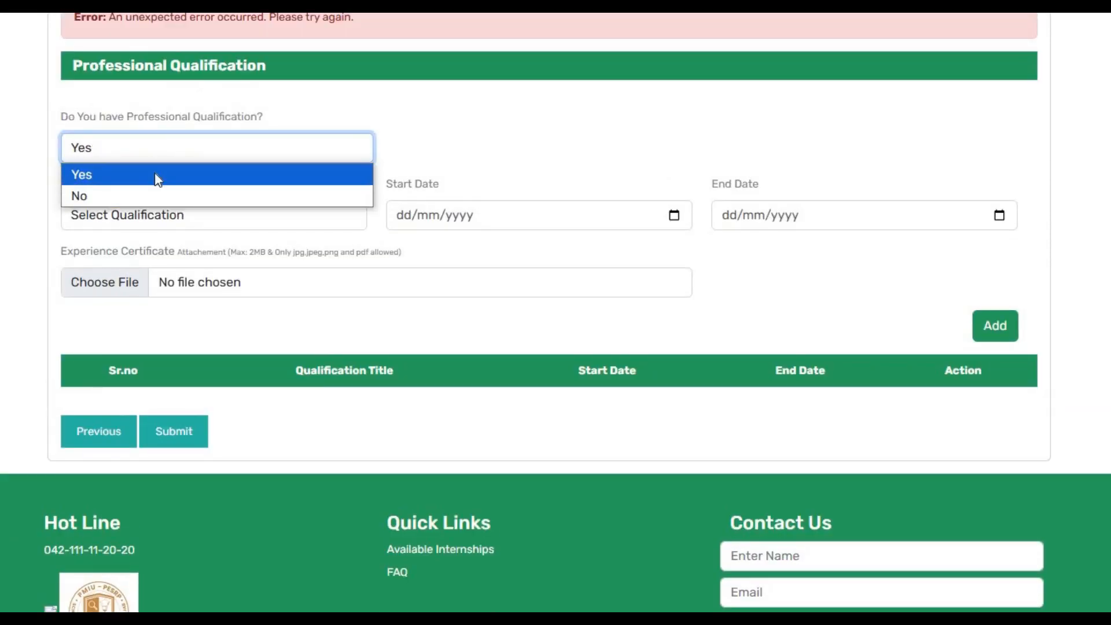
pyautogui.click(152, 178)
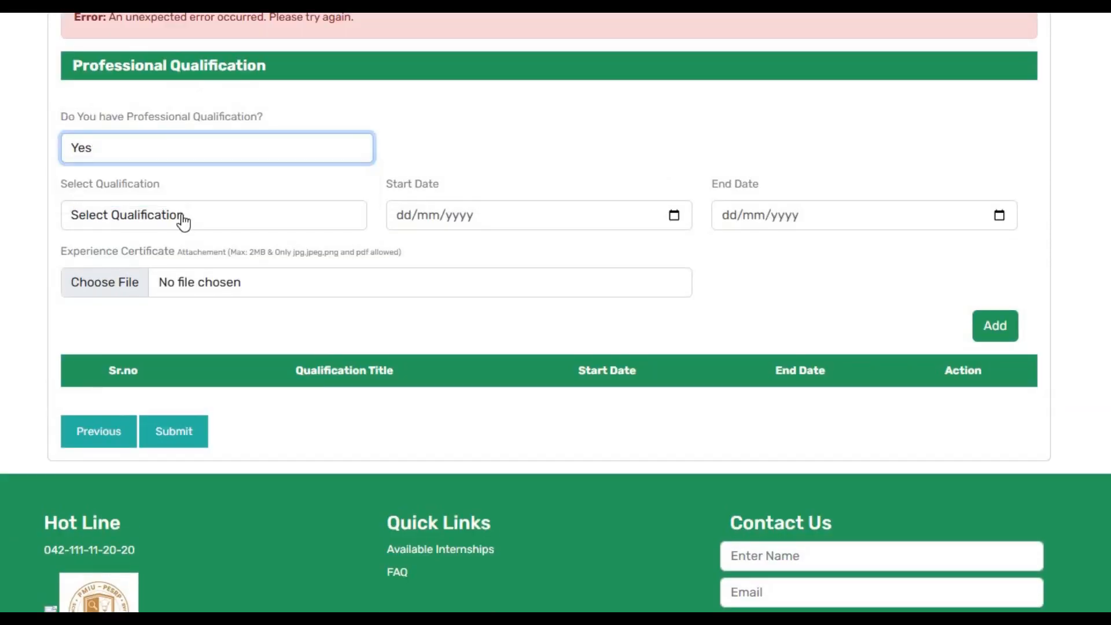
pyautogui.click(183, 220)
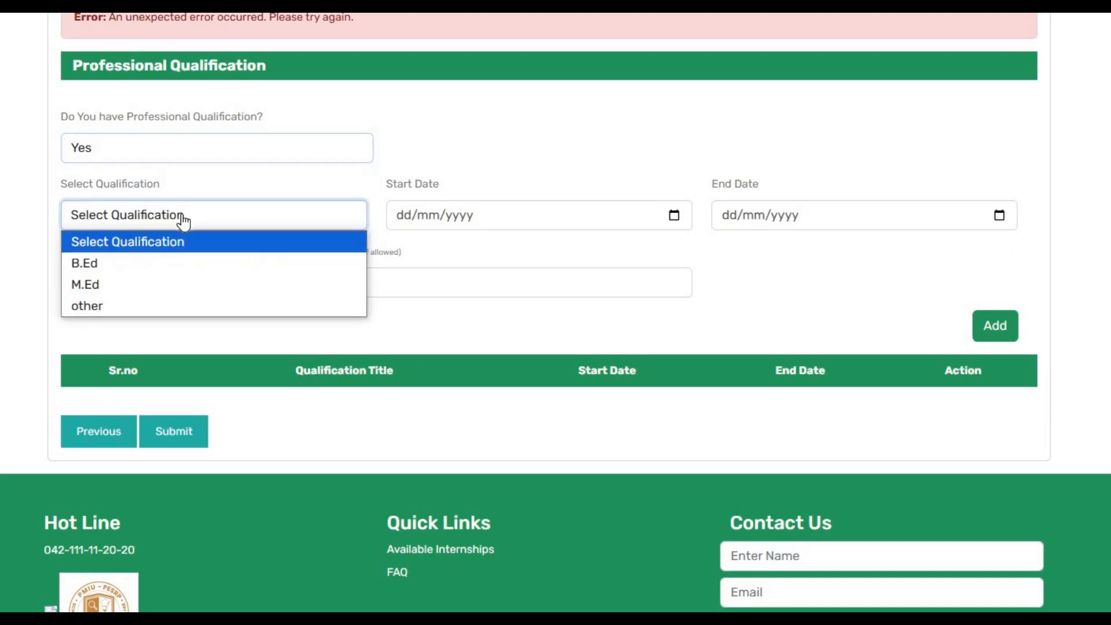
pyautogui.click(110, 268)
# Set the B.Ed qualification's start date to 28/01/2020
pyautogui.scroll(-1, 278, 255)
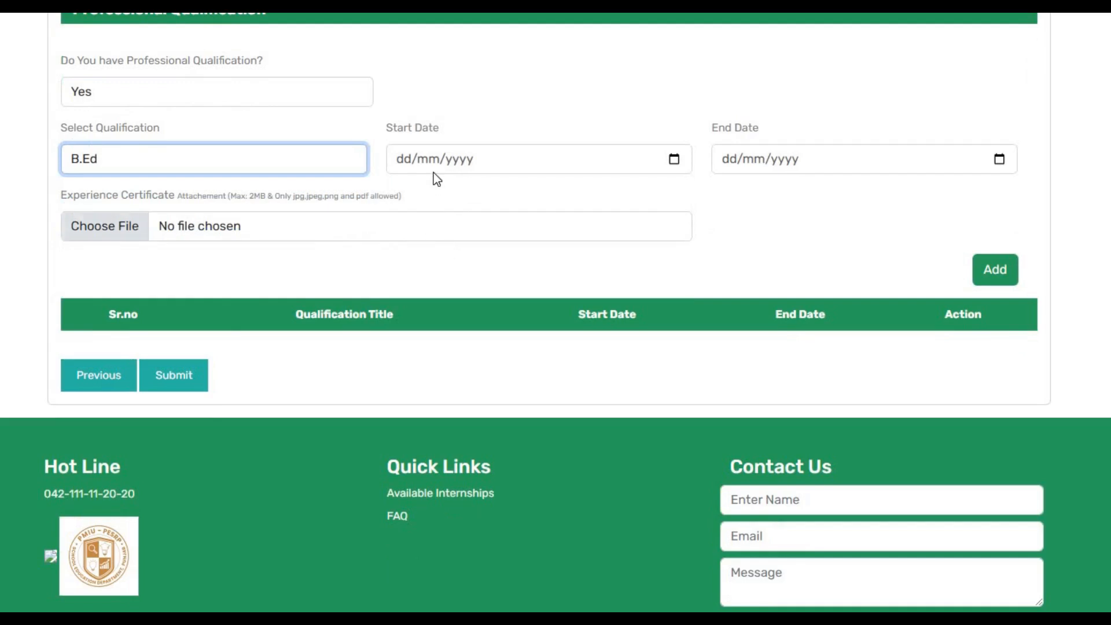
pyautogui.click(673, 159)
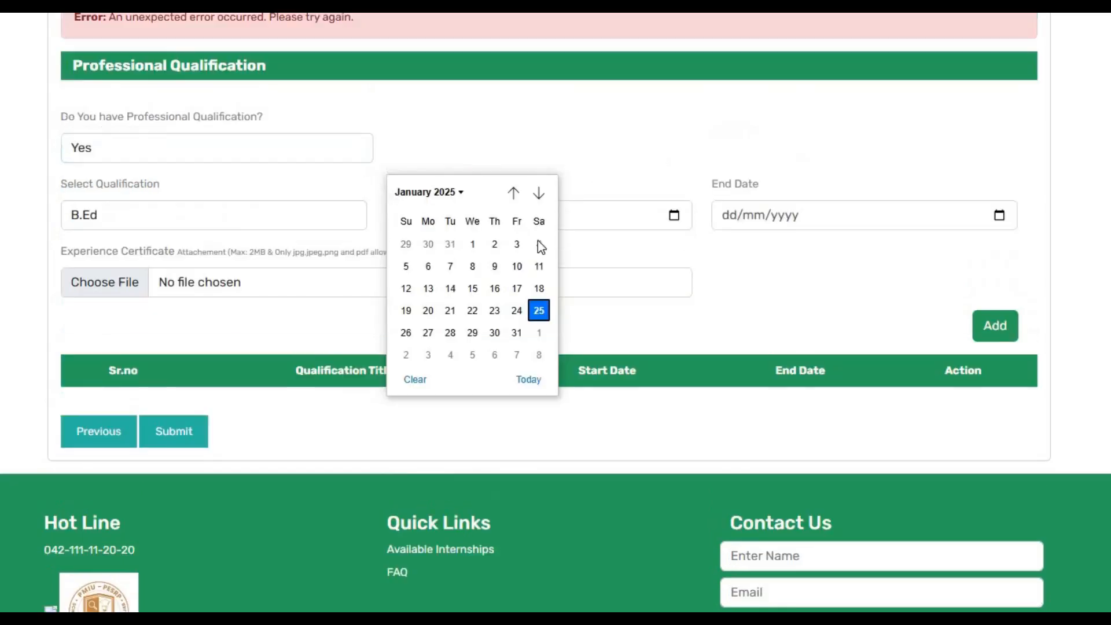
pyautogui.scroll(-1, 520, 245)
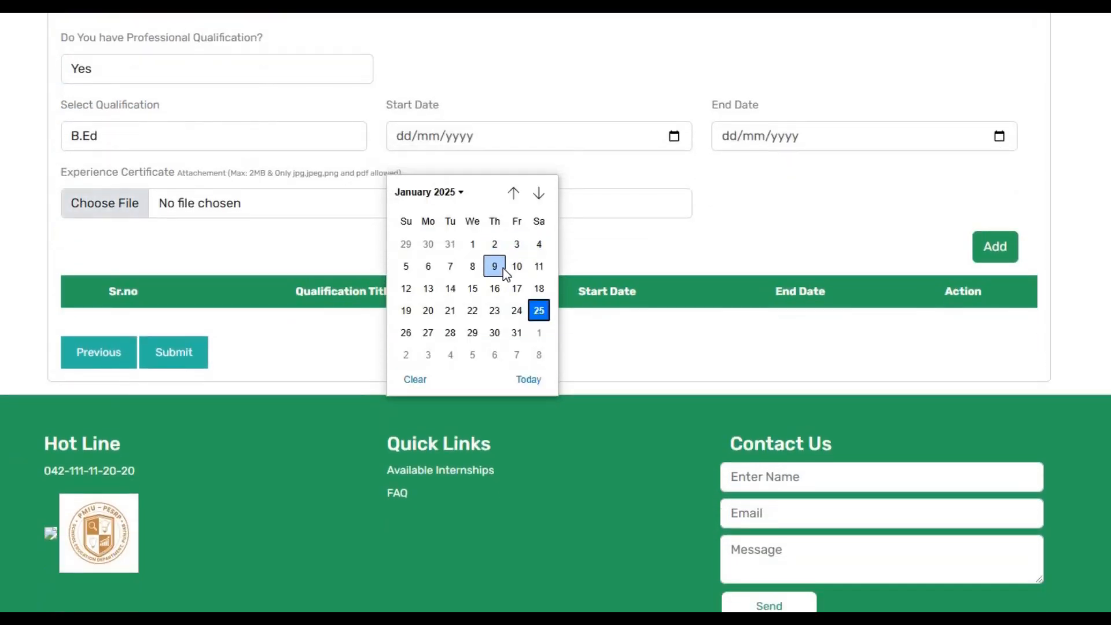
pyautogui.click(463, 194)
pyautogui.scroll(3, 457, 249)
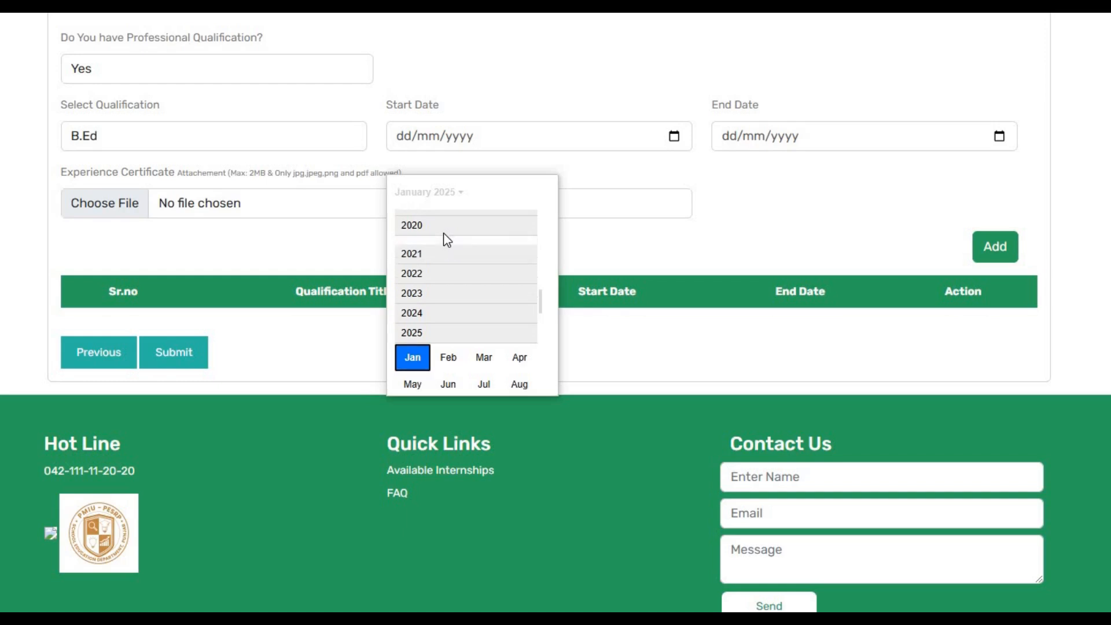
pyautogui.click(444, 232)
pyautogui.click(453, 246)
pyautogui.click(453, 246)
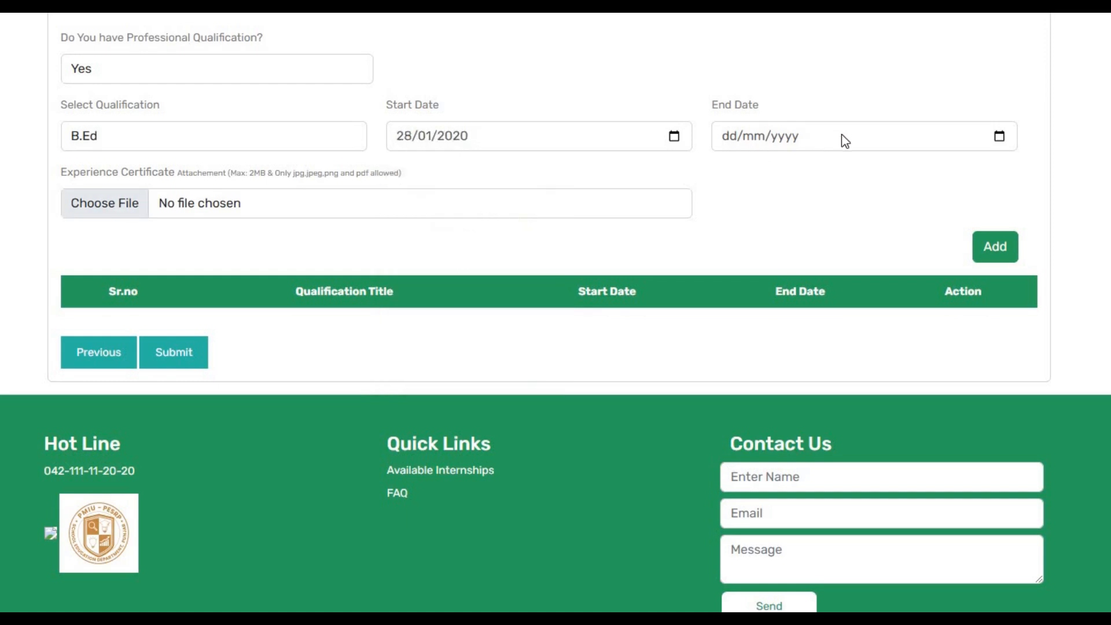
pyautogui.scroll(-1, 811, 149)
pyautogui.click(999, 117)
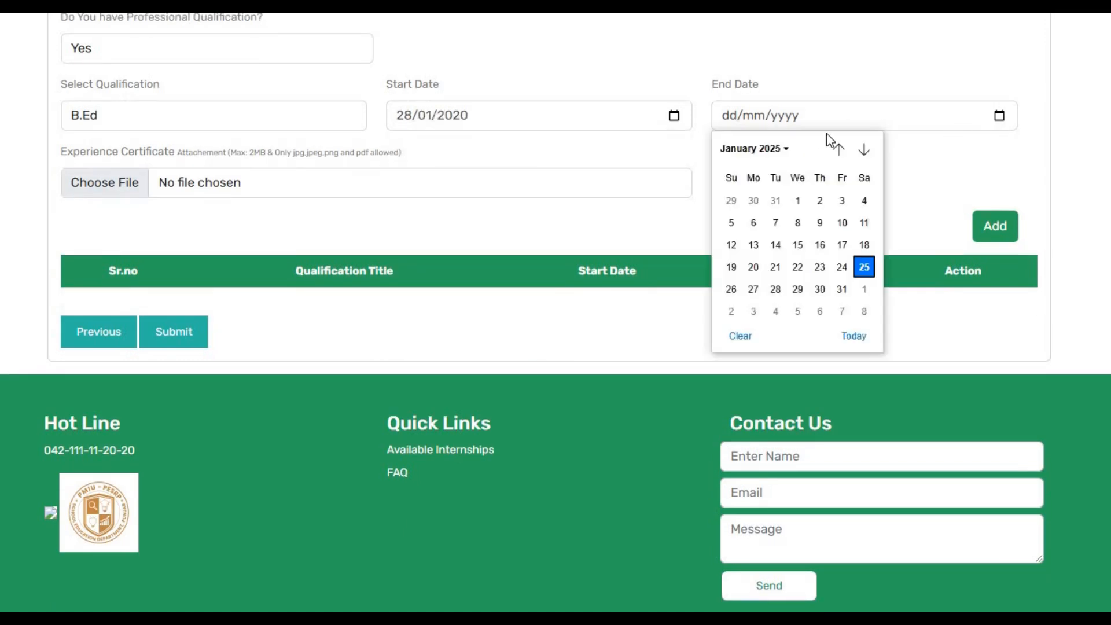
pyautogui.click(629, 196)
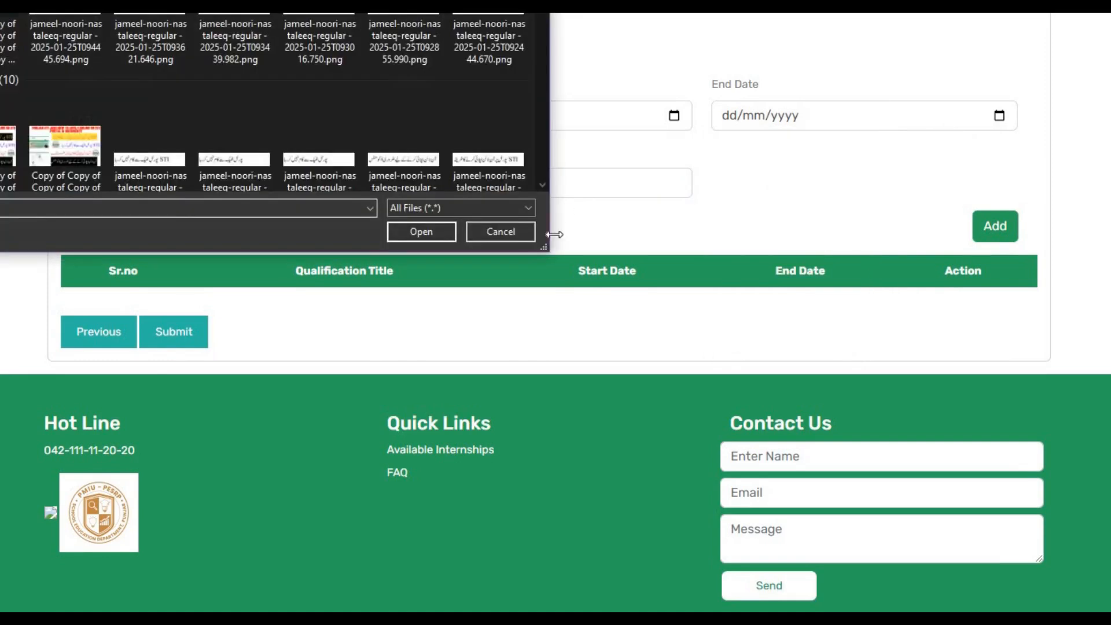
pyautogui.click(496, 231)
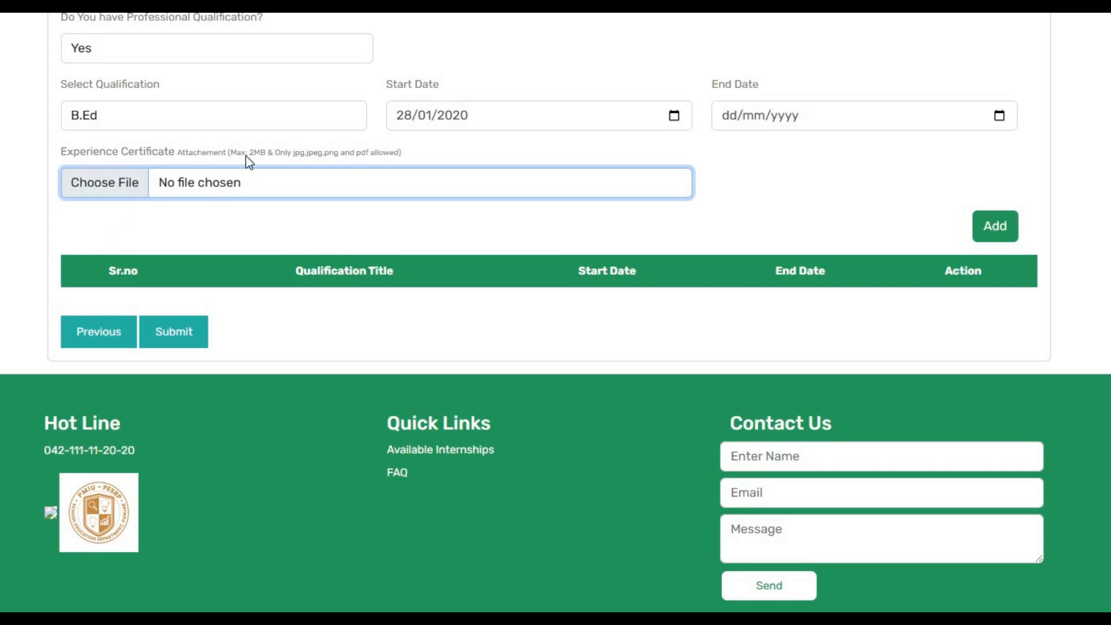
# Check which file types are allowed for the qualification's certificate attachment
pyautogui.scroll(3, 286, 185)
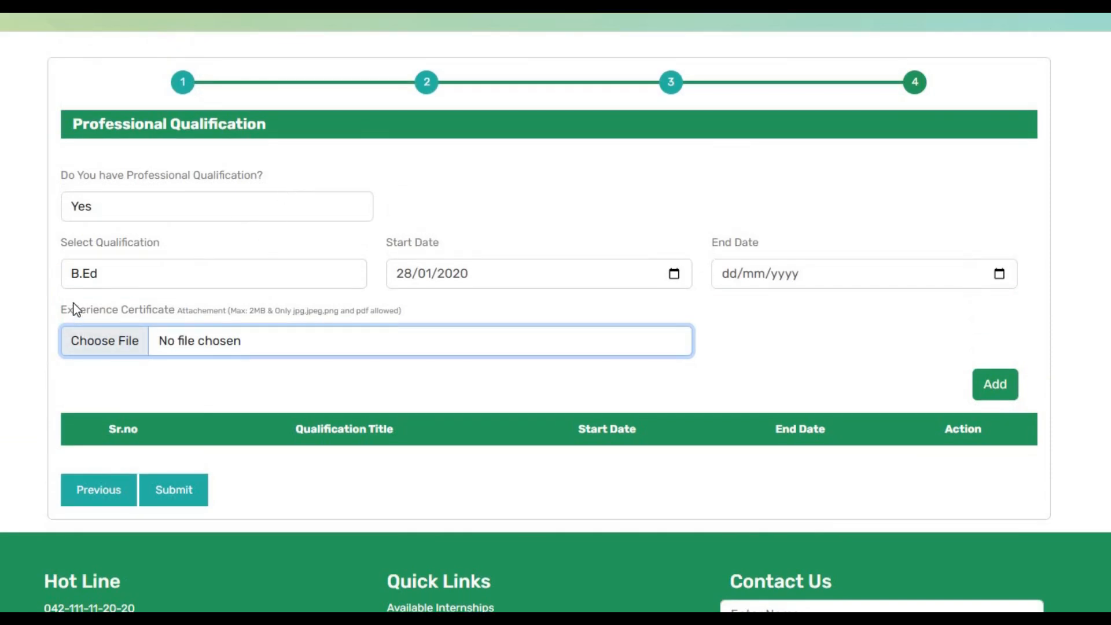
pyautogui.moveTo(291, 311); pyautogui.dragTo(574, 307)
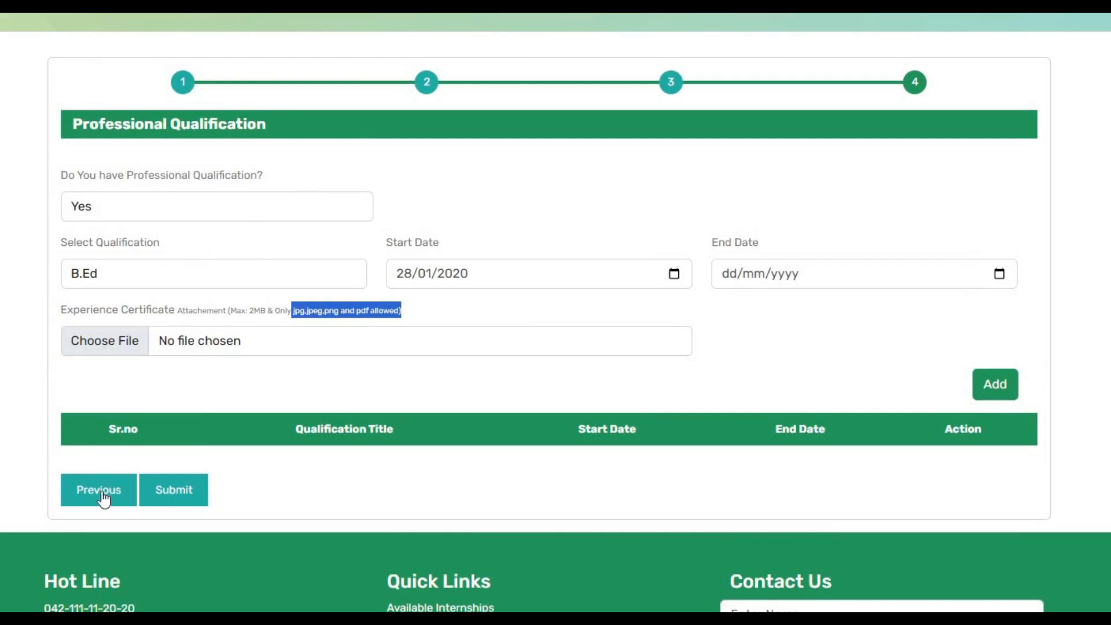
pyautogui.click(317, 463)
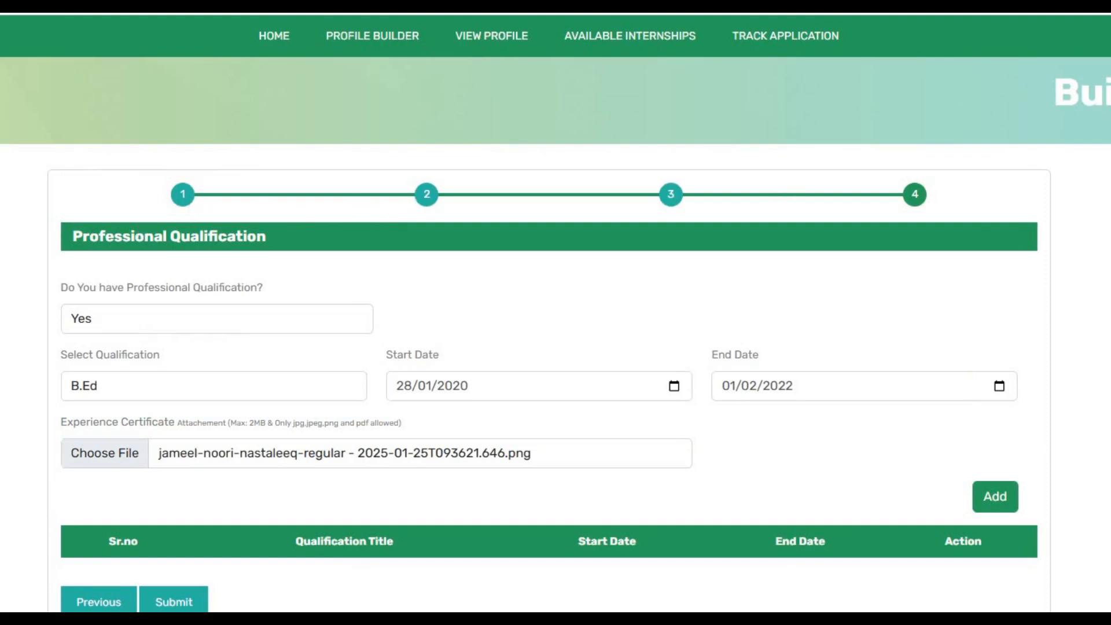
# Review the B.Ed entry's dates and certificate file, and submit the Professional Qualification section
pyautogui.scroll(-1, 723, 266)
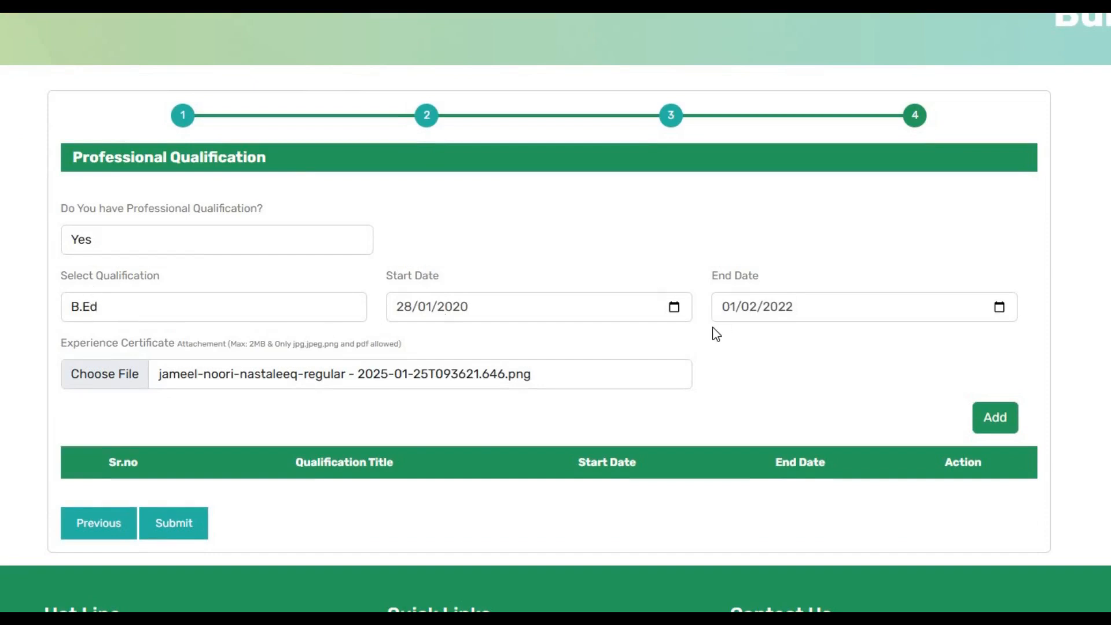
pyautogui.scroll(1, 720, 327)
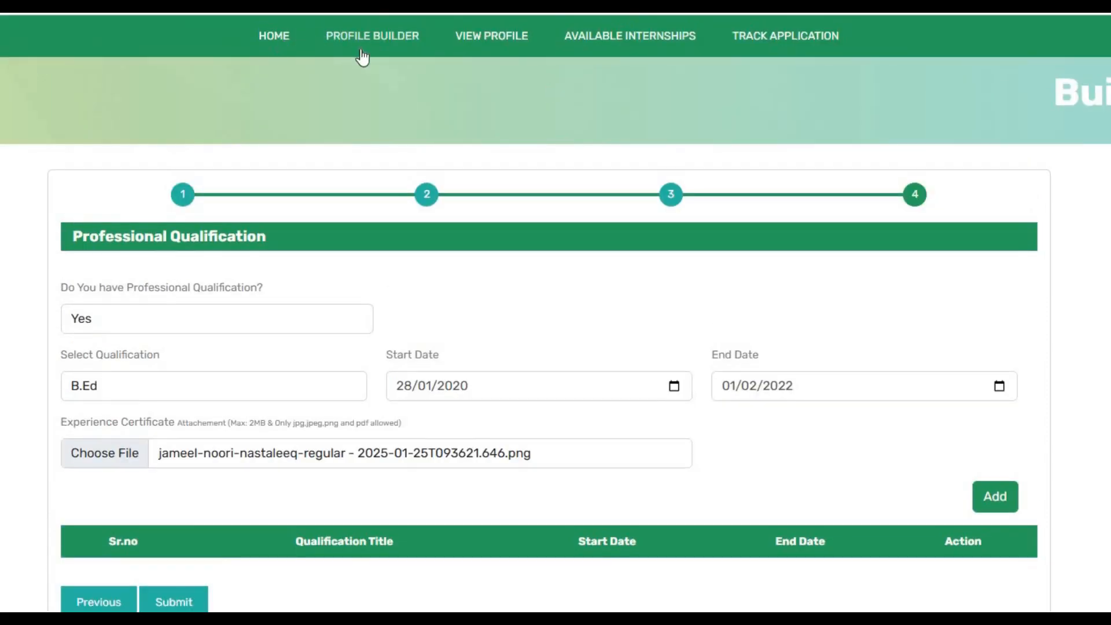
pyautogui.scroll(-3, 559, 162)
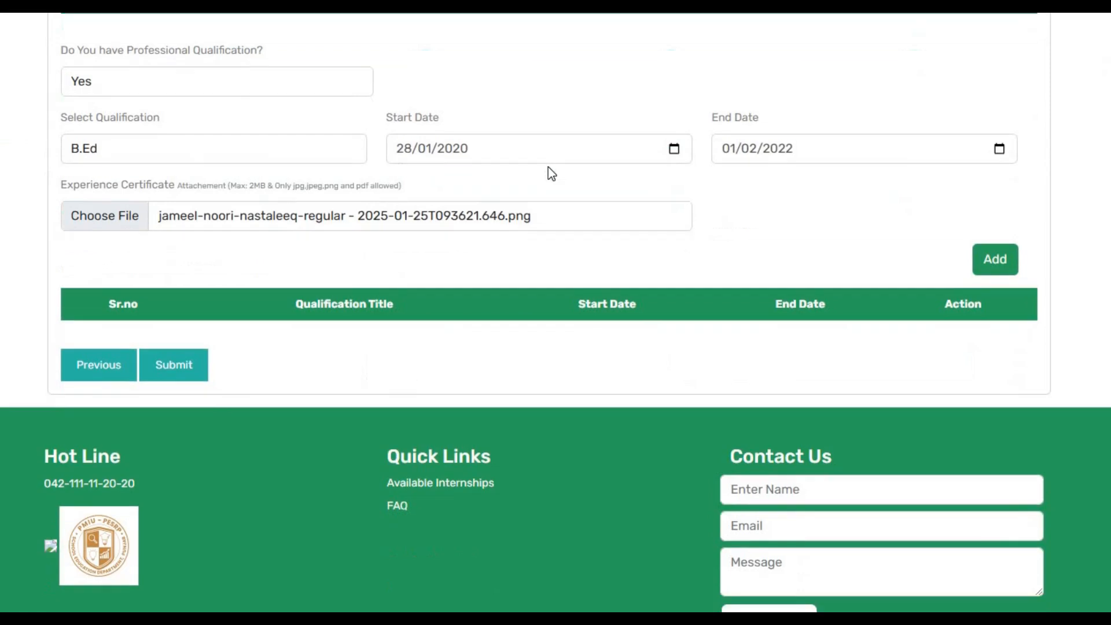
pyautogui.scroll(2, 224, 196)
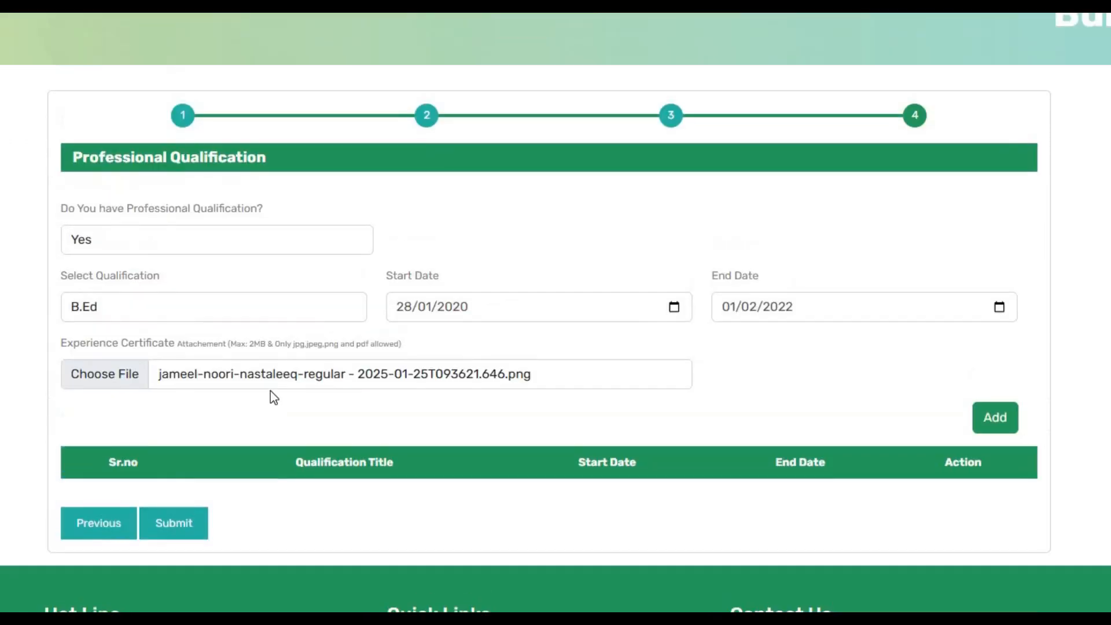
pyautogui.click(182, 525)
pyautogui.scroll(-3, 179, 509)
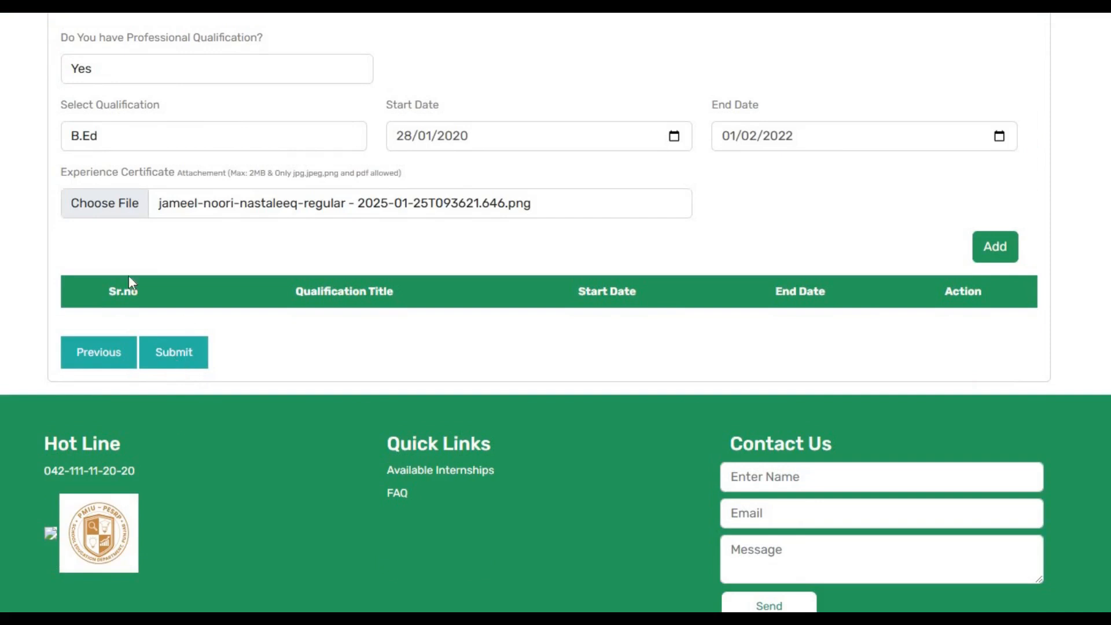
# Examine the submitted profile's personal information, work history and academics tables with their attached documents
pyautogui.scroll(-1, 183, 367)
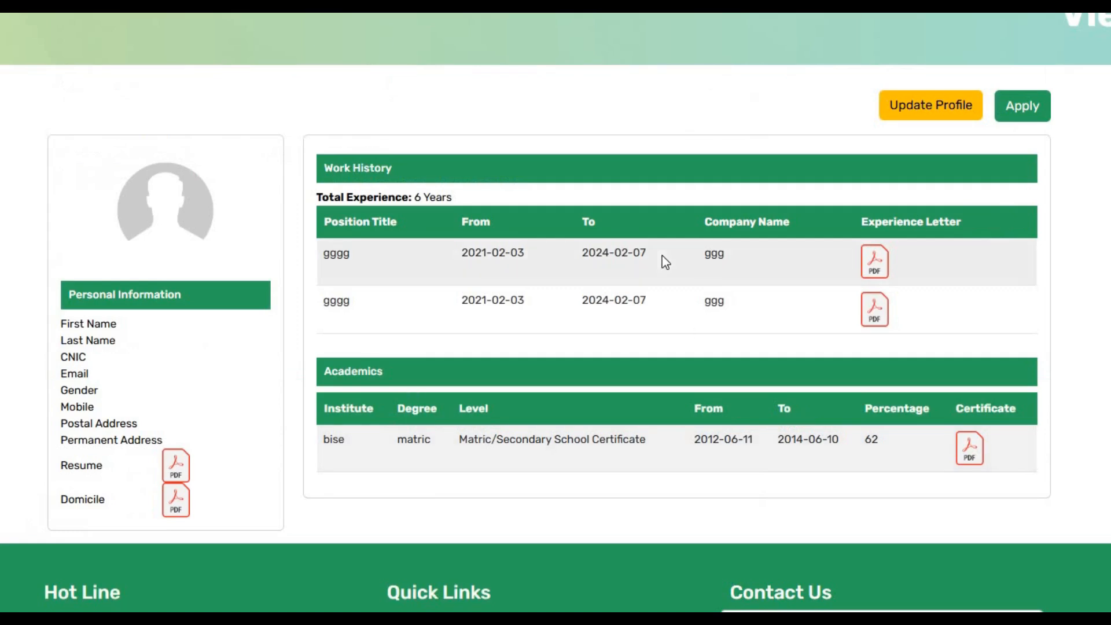
pyautogui.scroll(2, 664, 259)
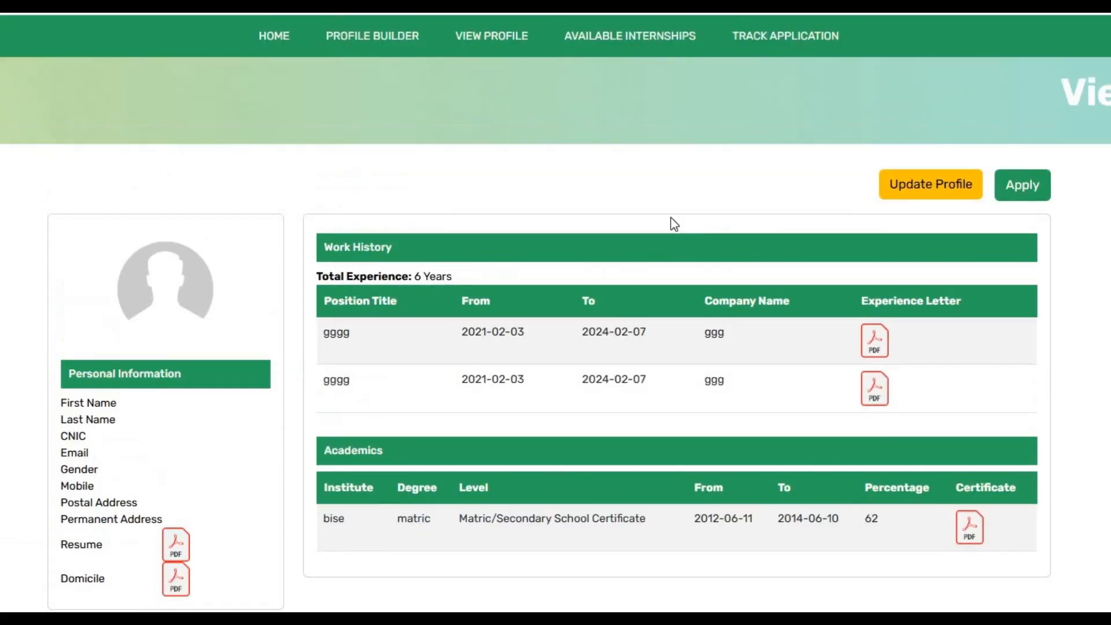
pyautogui.scroll(-2, 479, 293)
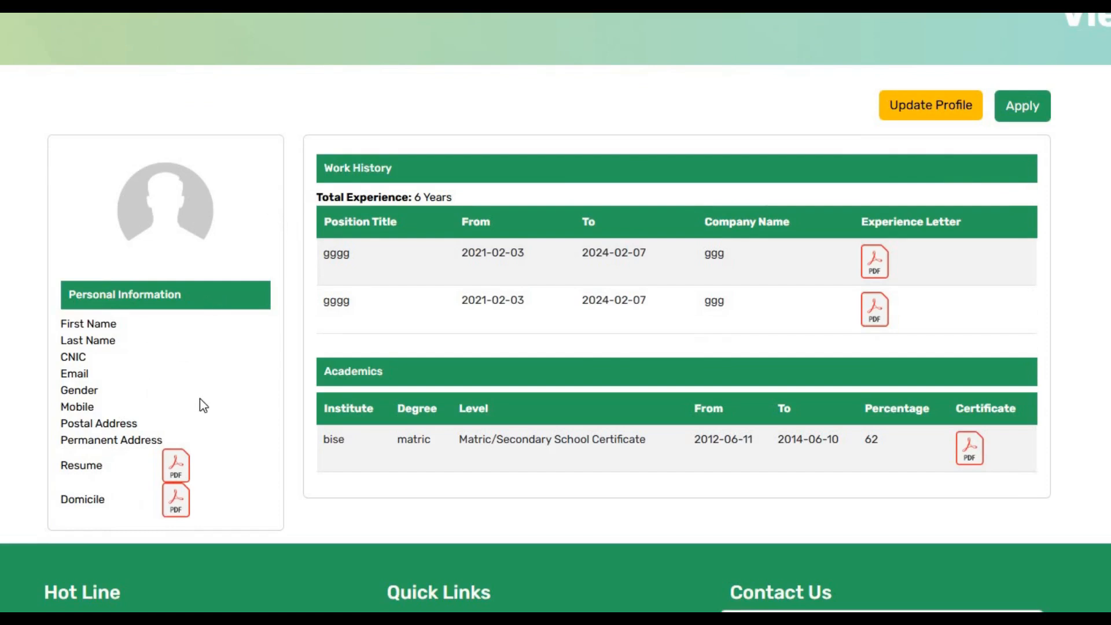
pyautogui.scroll(2, 200, 398)
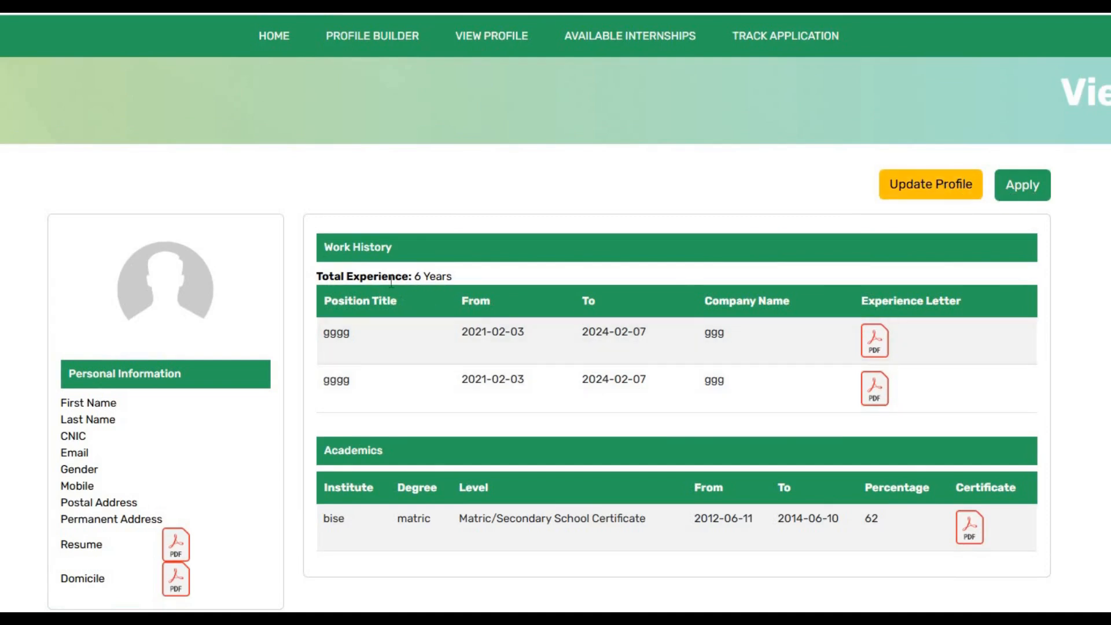
pyautogui.scroll(-2, 524, 342)
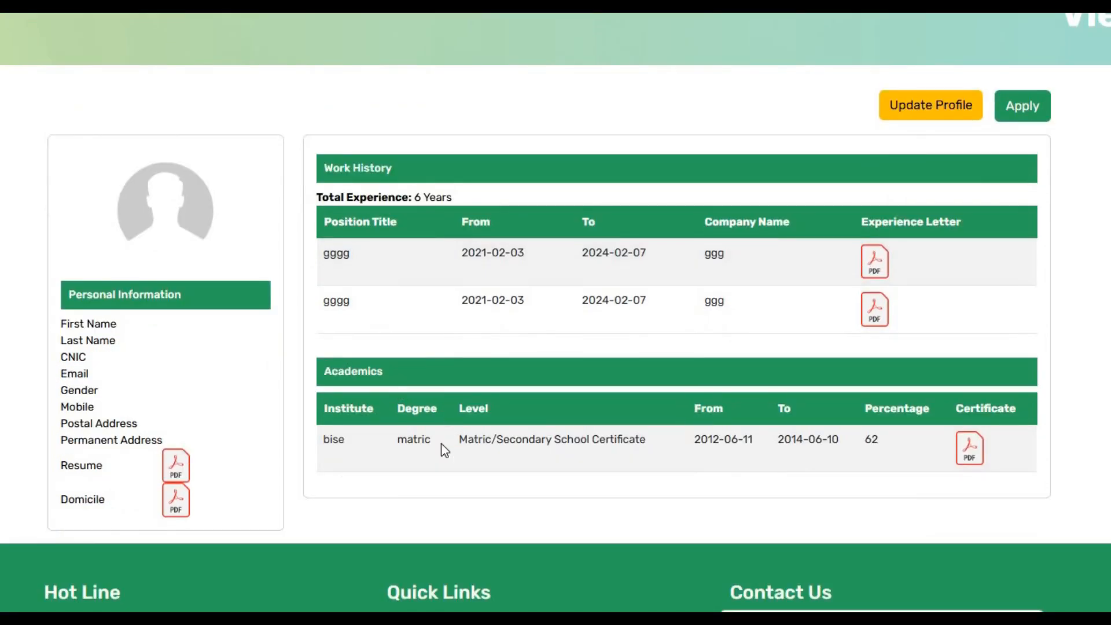
pyautogui.scroll(-3, 753, 445)
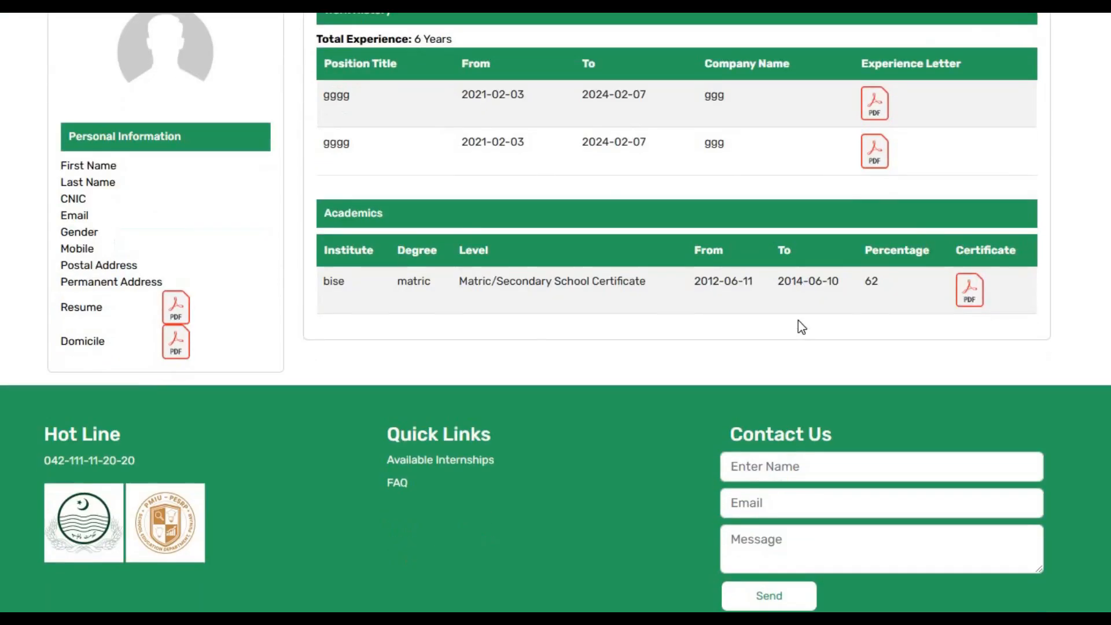
pyautogui.scroll(4, 802, 325)
pyautogui.scroll(-2, 803, 319)
pyautogui.scroll(1, 804, 319)
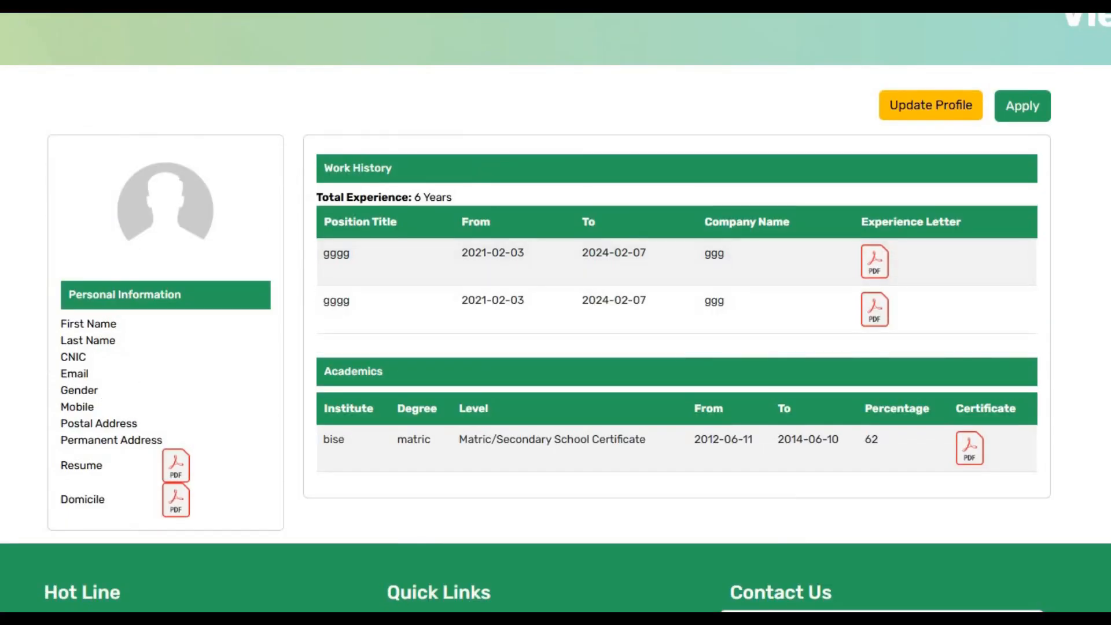
# Apply from the profile page and review the column headings of the application tracking table
pyautogui.click(1023, 106)
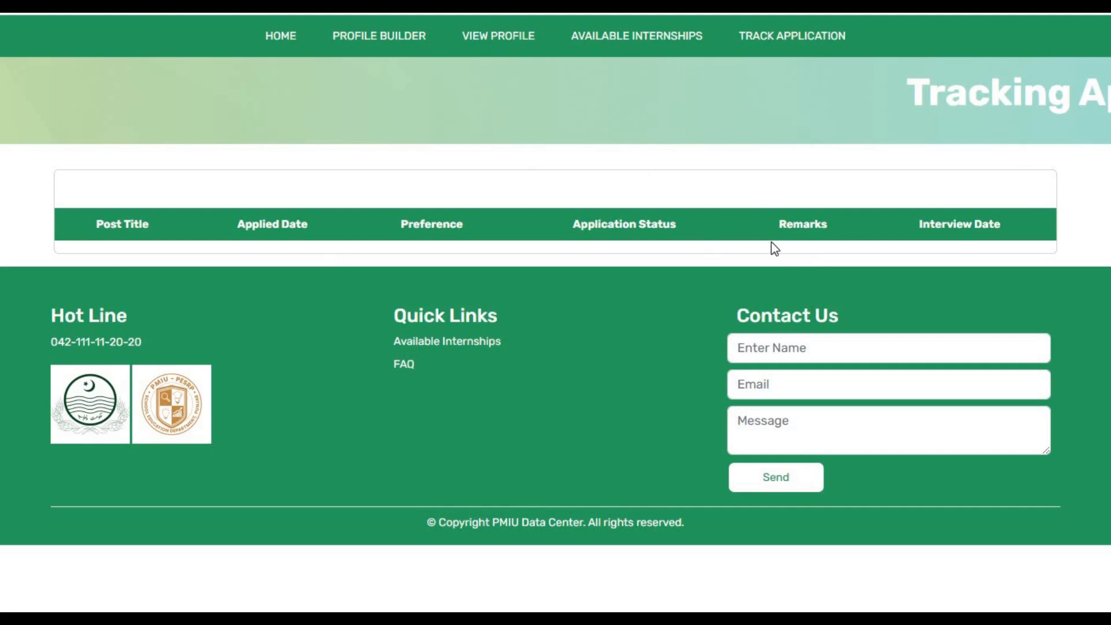
pyautogui.moveTo(73, 217); pyautogui.dragTo(1004, 228)
pyautogui.click(623, 270)
# Request the profile view, return to application tracking, and go through the Post Title, Applied Date and Preference columns
pyautogui.click(515, 36)
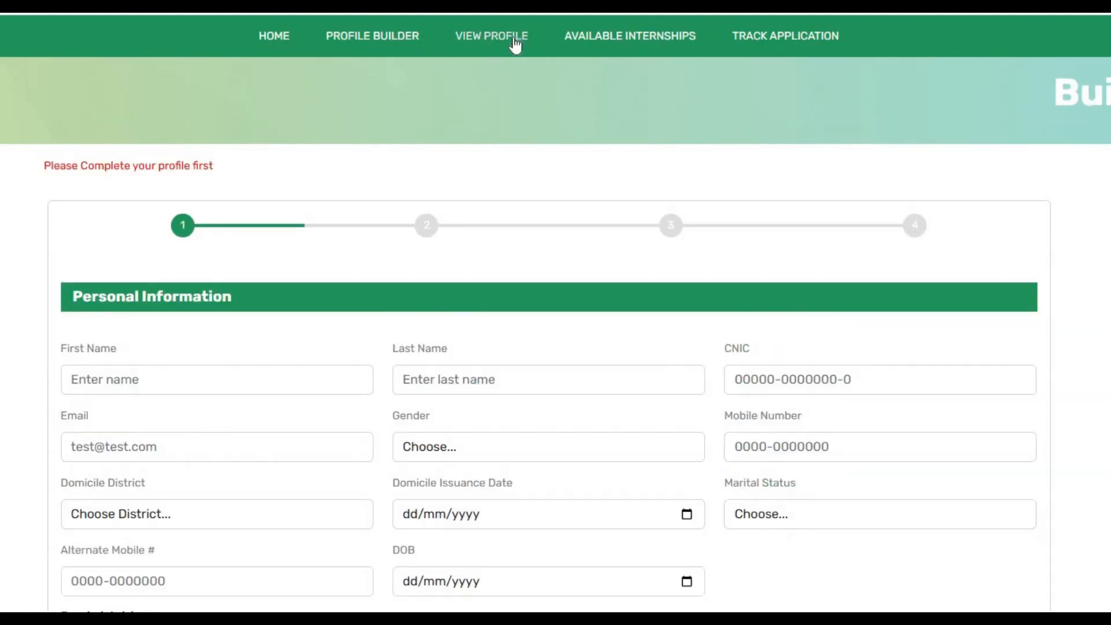
pyautogui.click(840, 37)
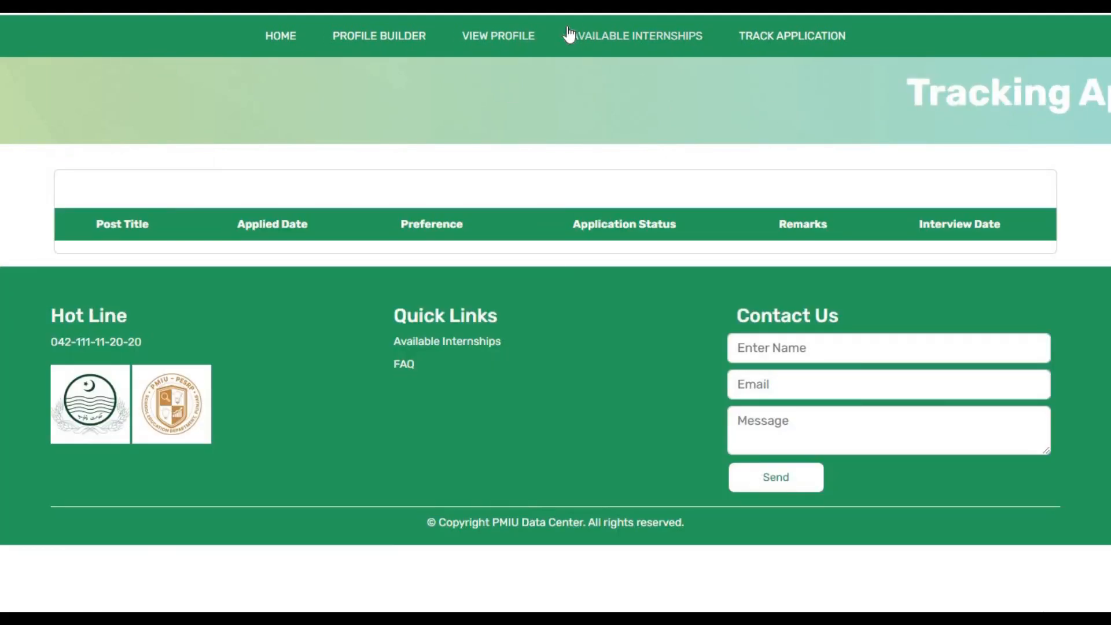
pyautogui.moveTo(567, 35); pyautogui.dragTo(615, 85)
pyautogui.moveTo(110, 226); pyautogui.dragTo(151, 226)
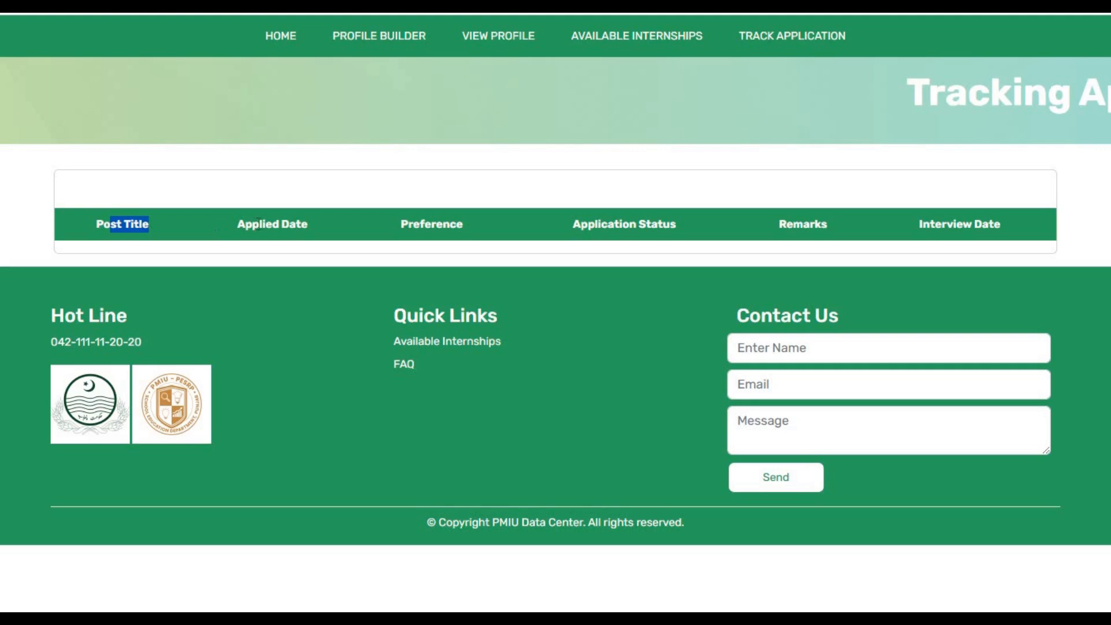
pyautogui.moveTo(301, 230); pyautogui.dragTo(280, 227)
pyautogui.click(441, 220)
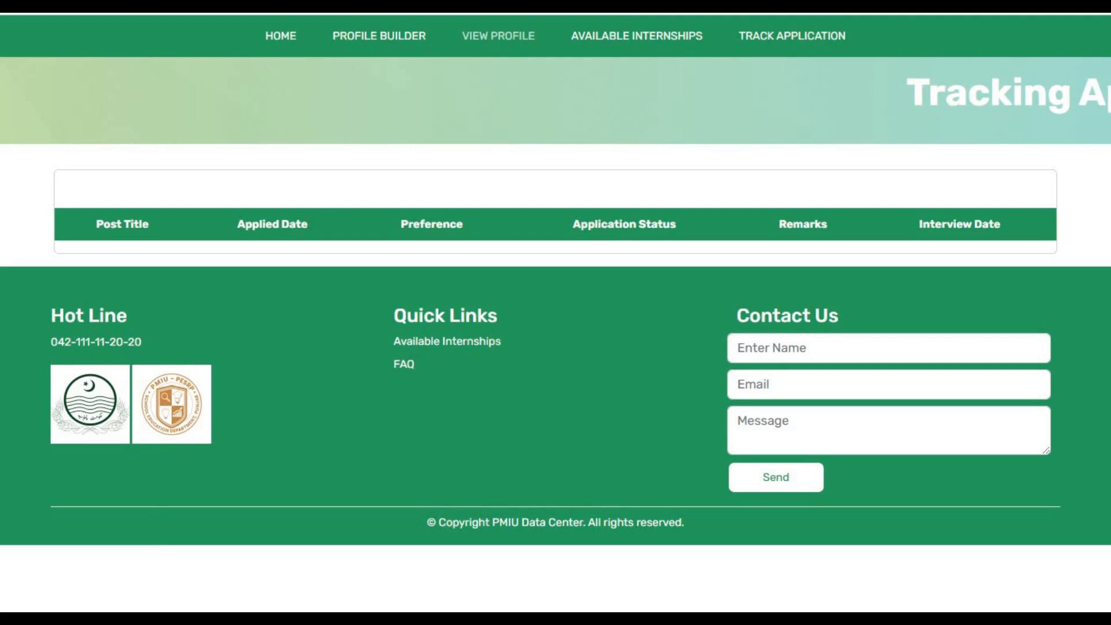
# Try to open the list of available internships
pyautogui.click(677, 35)
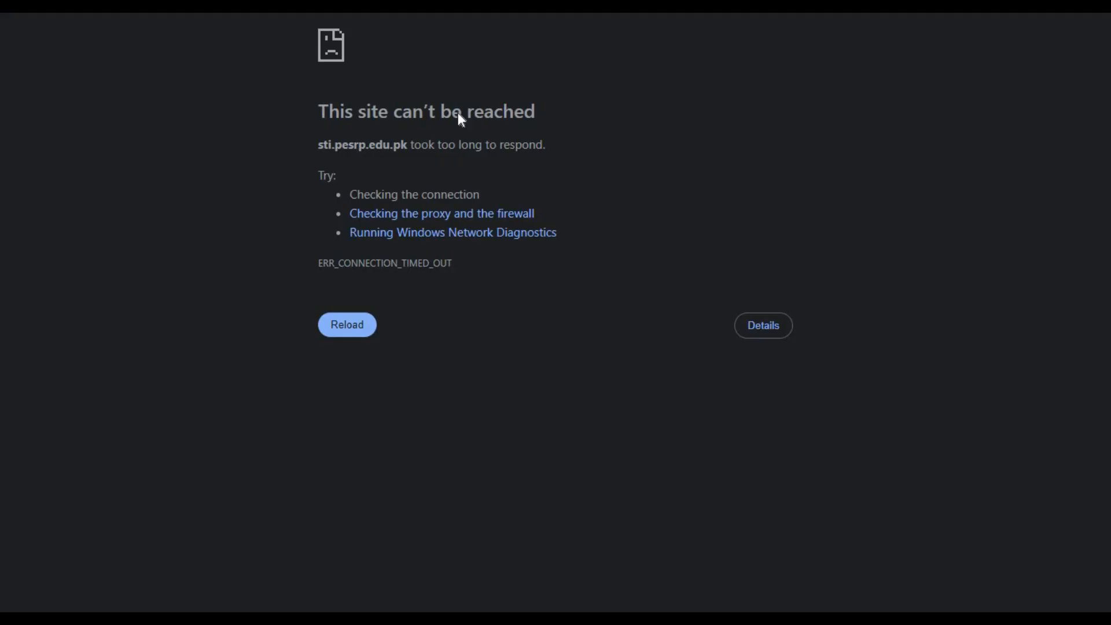